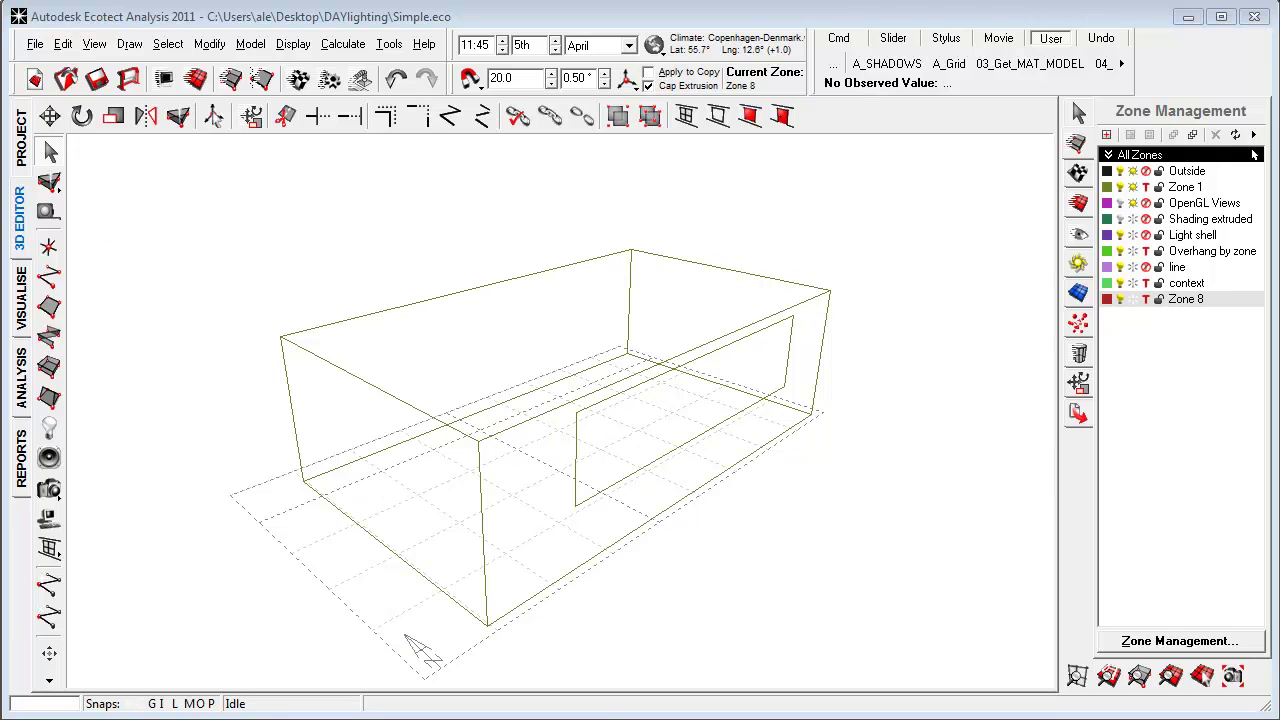
# Review the four shade design methods in the Shading Design Wizard and cancel it without generating anything
pyautogui.moveTo(620, 683); pyautogui.dragTo(624, 613, button='middle')
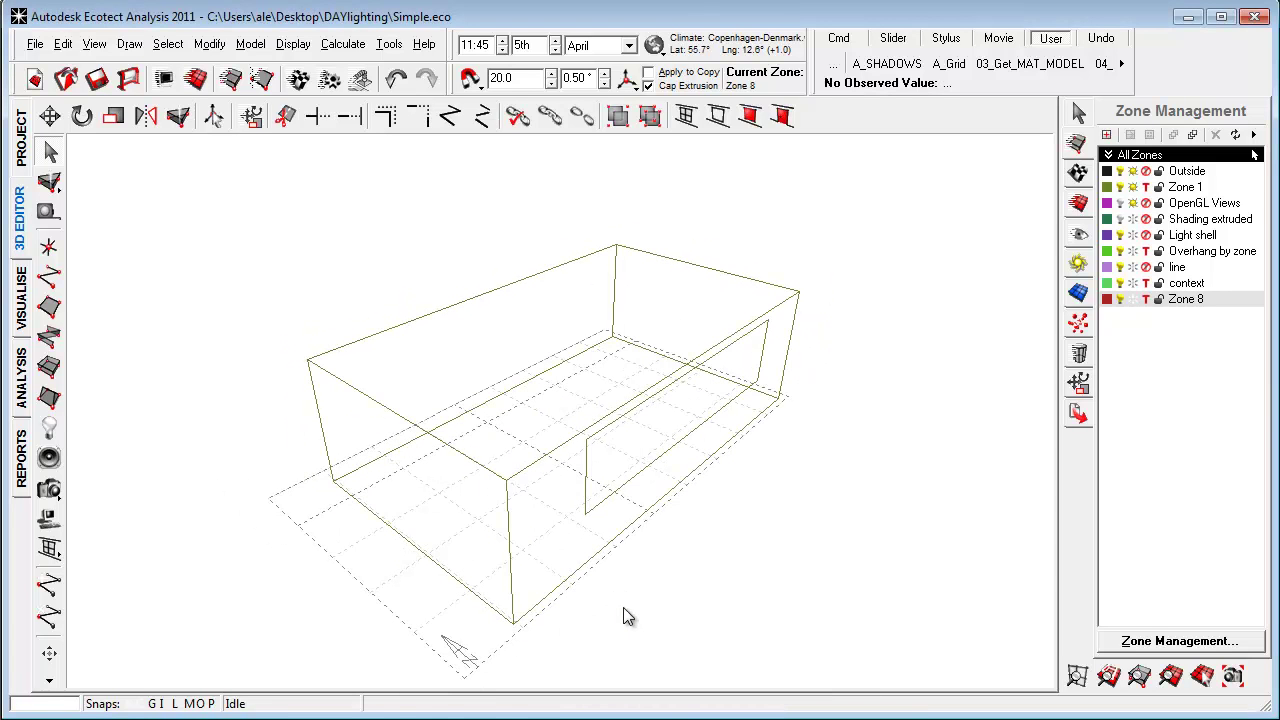
pyautogui.click(340, 44)
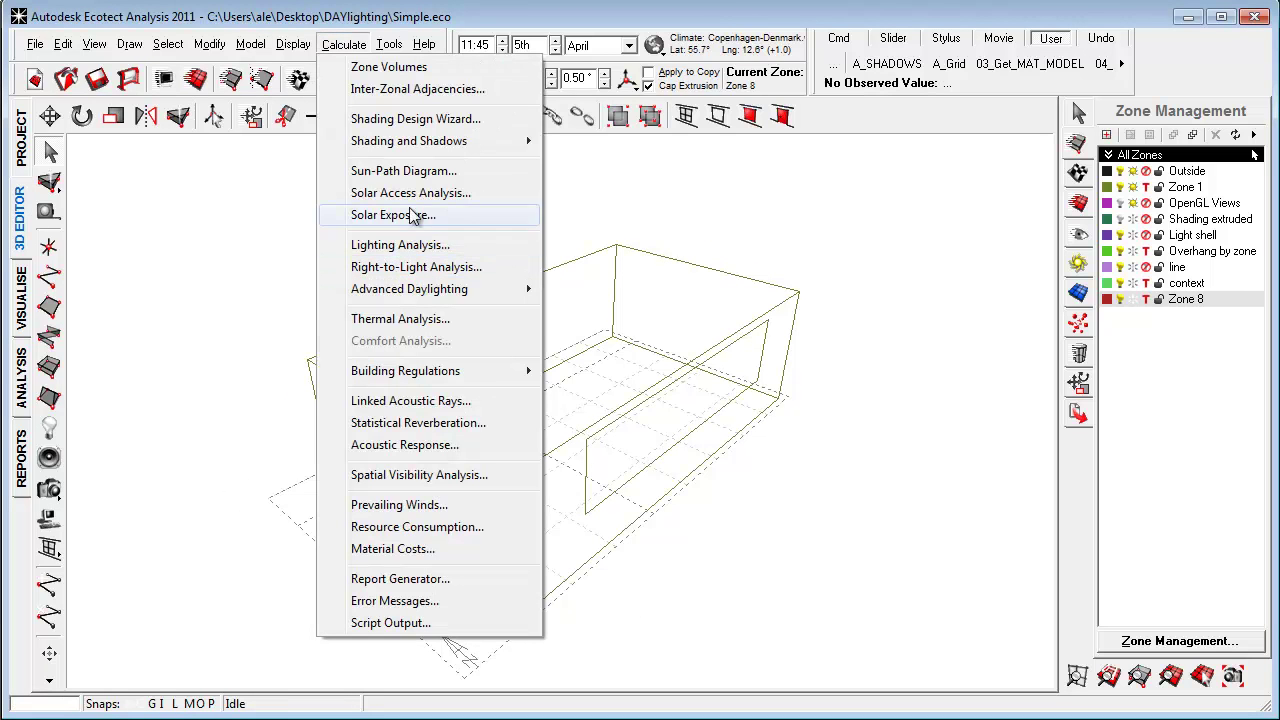
pyautogui.click(421, 121)
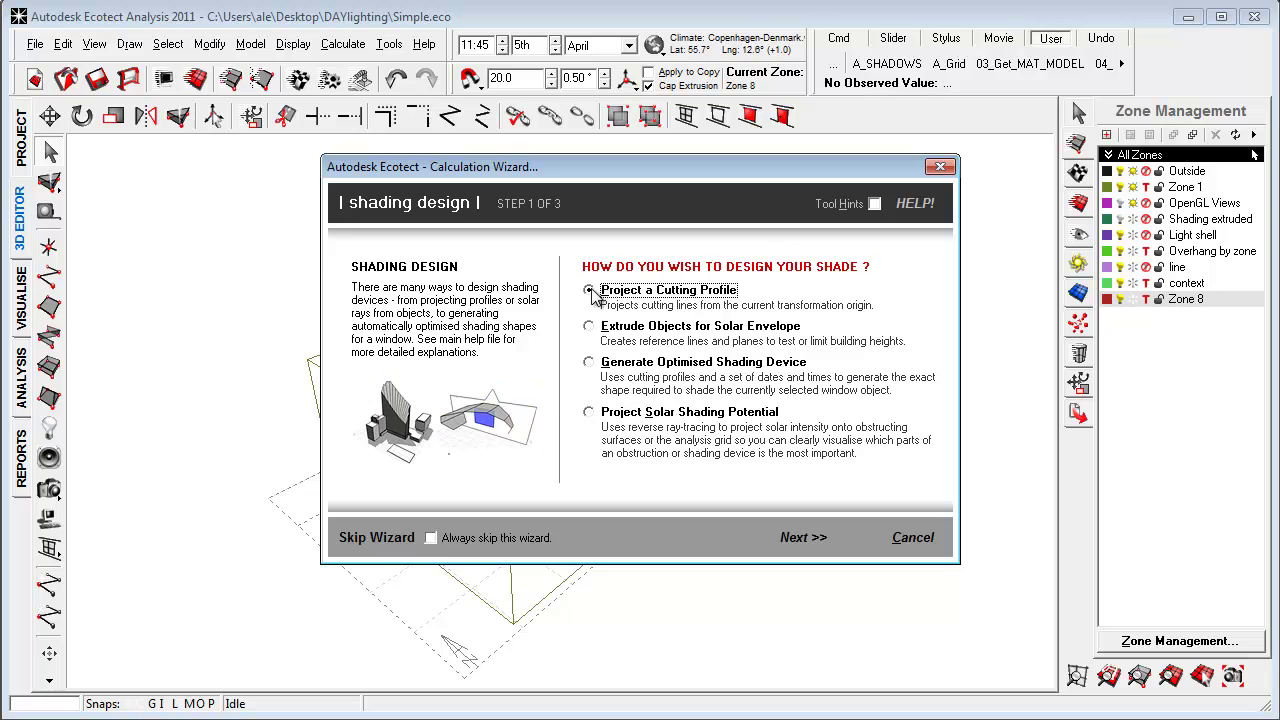
pyautogui.click(597, 333)
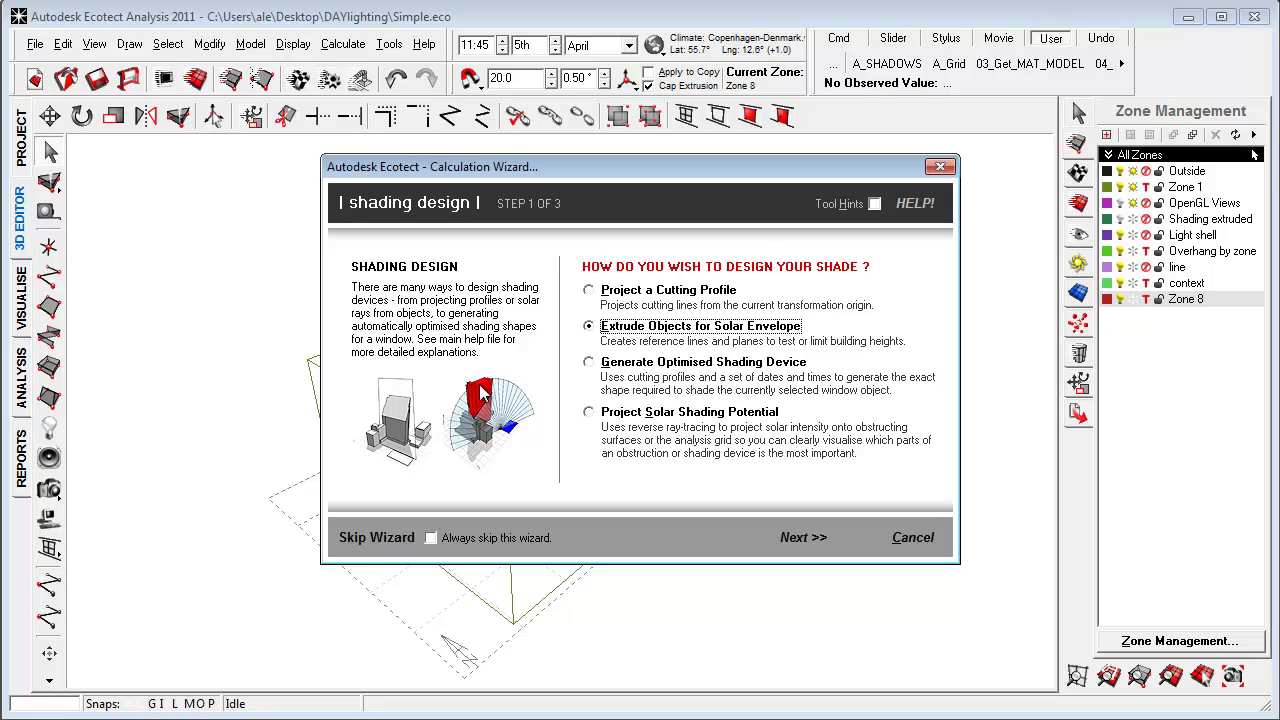
pyautogui.click(600, 366)
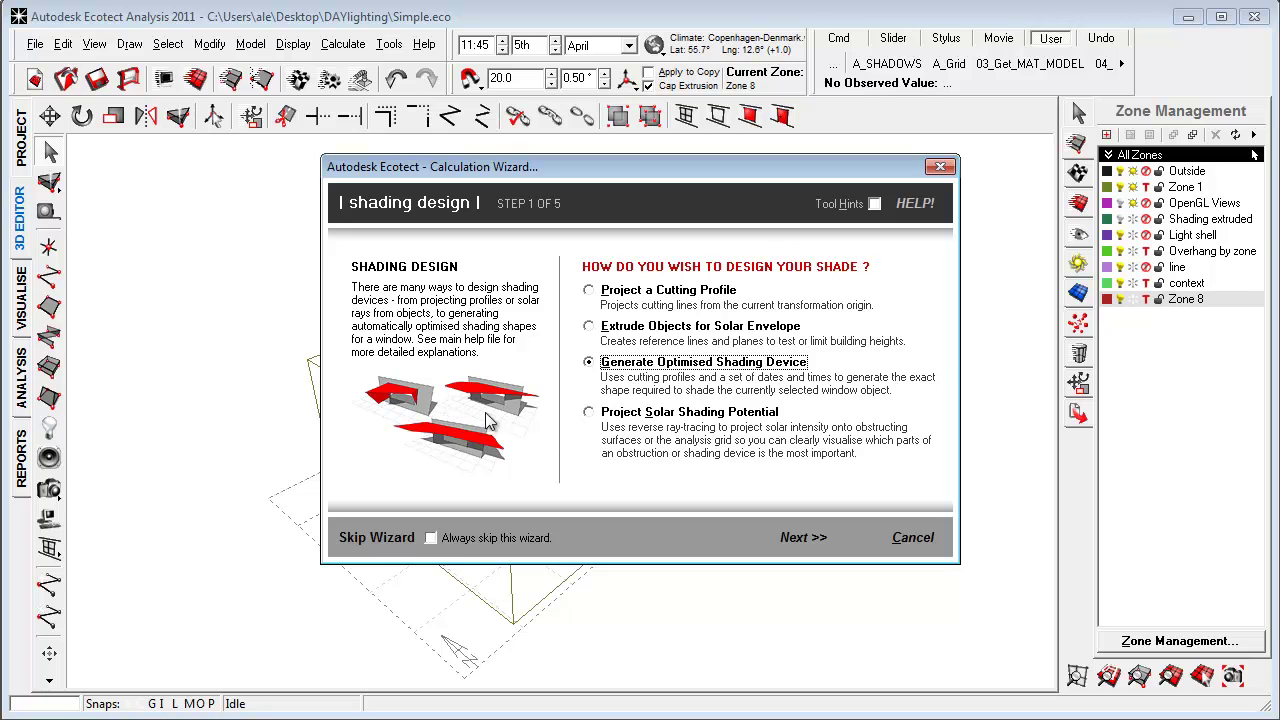
pyautogui.click(589, 413)
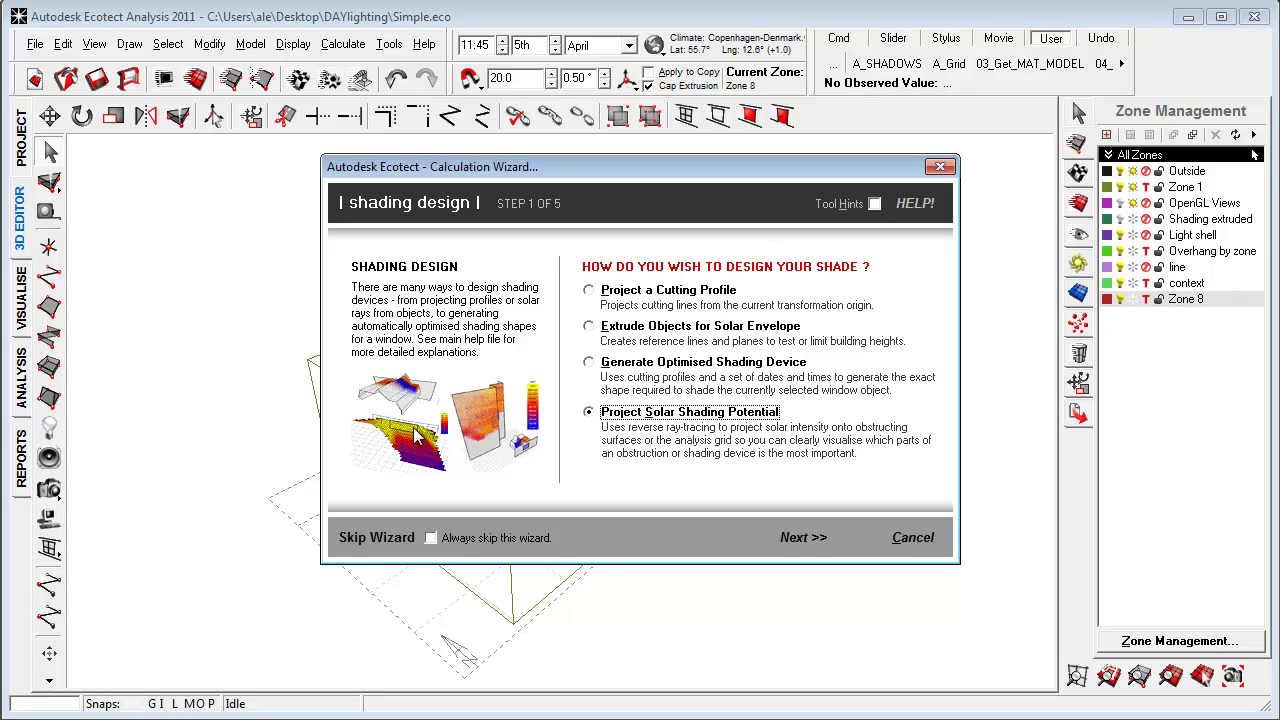
pyautogui.click(912, 537)
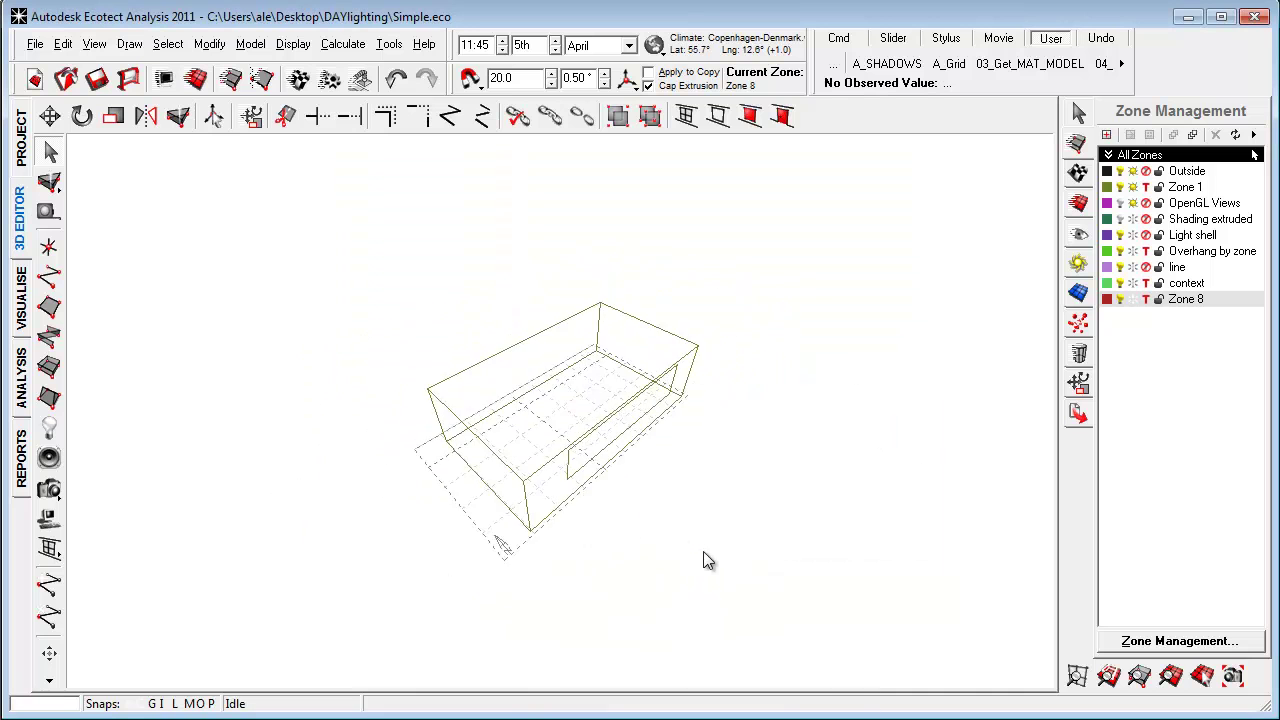
# Check the thermal analysis graph of monthly heating and cooling loads for all visible thermal zones
pyautogui.moveTo(645, 538); pyautogui.dragTo(594, 550, button='right')
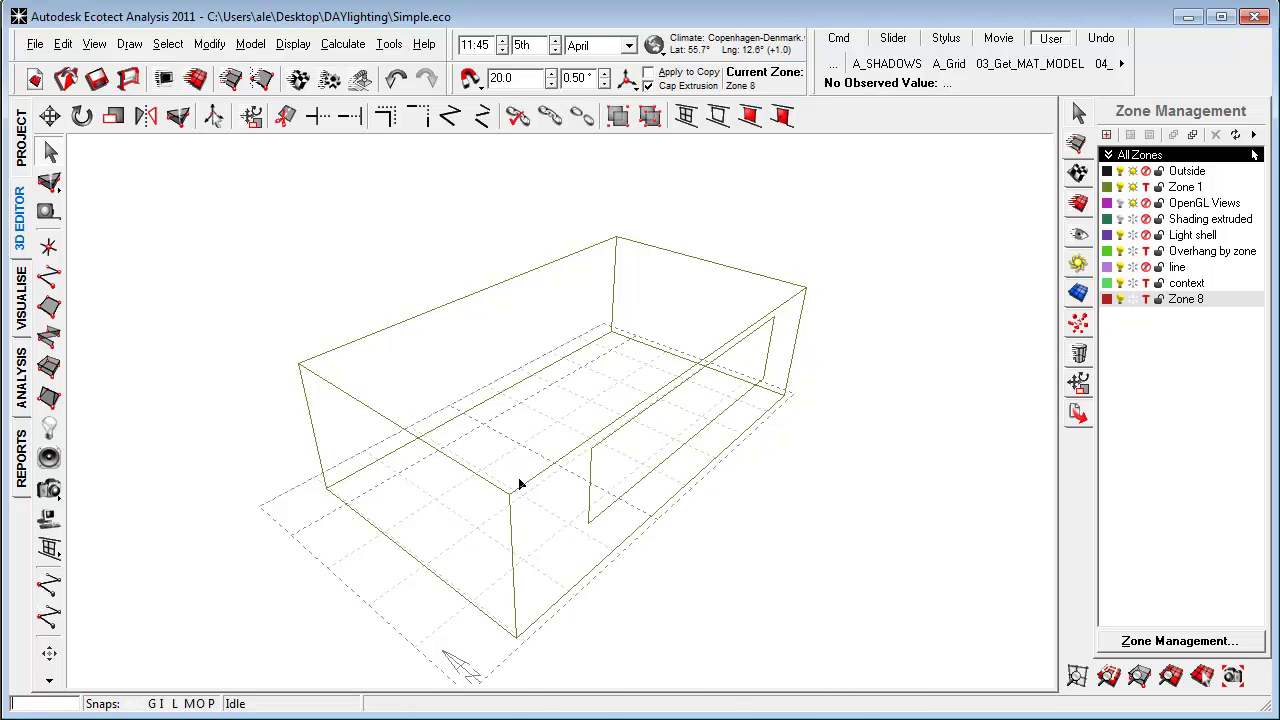
pyautogui.moveTo(511, 525); pyautogui.dragTo(491, 571, button='right')
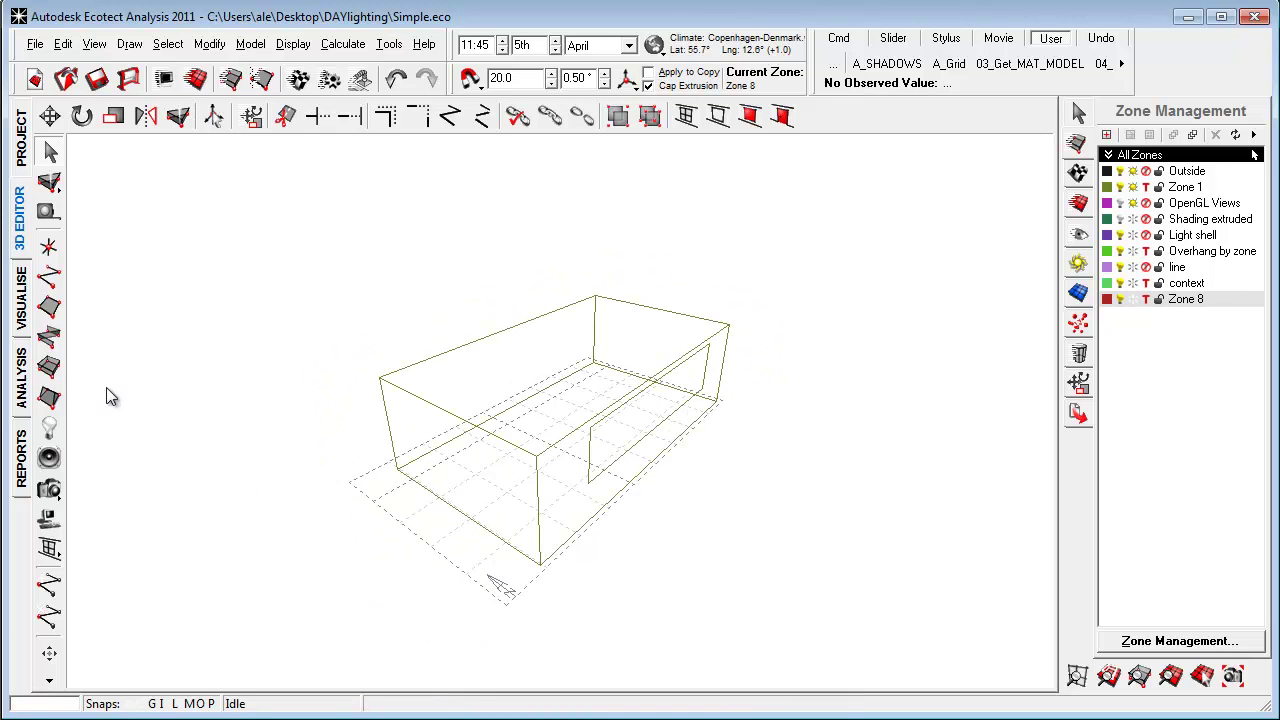
pyautogui.click(24, 382)
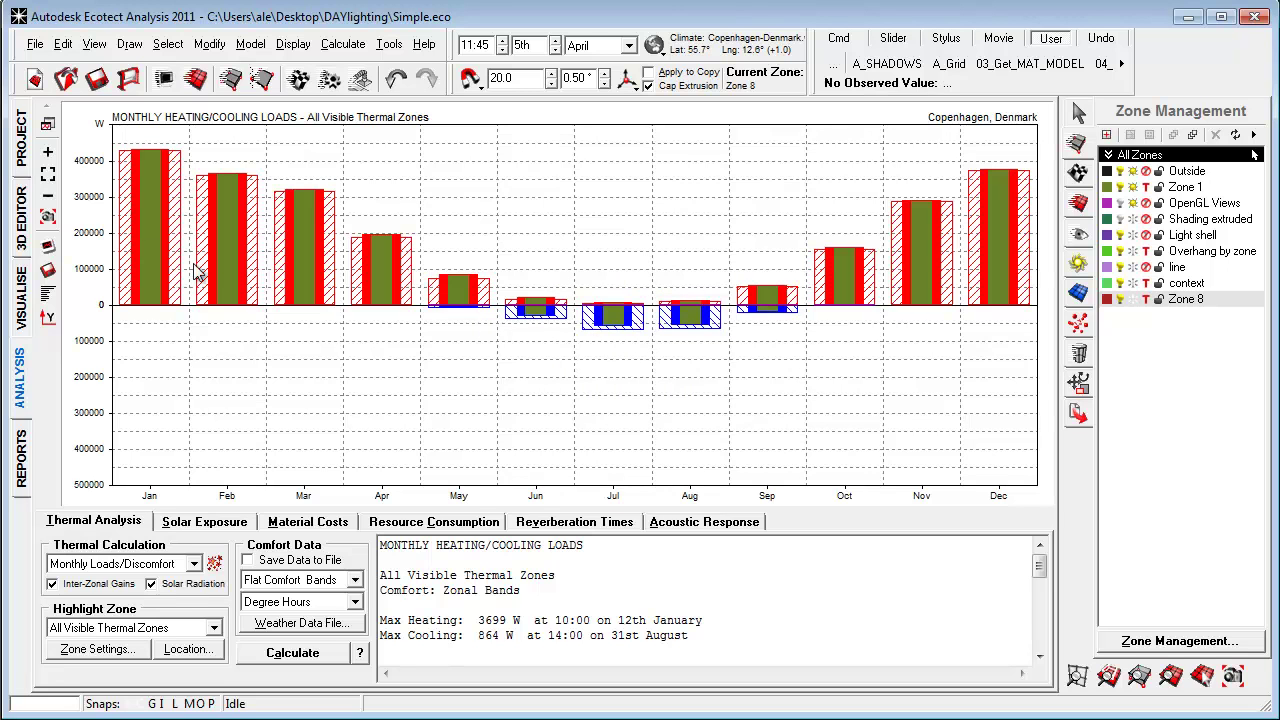
# Examine the rendered model from several angles with the daily and annual sun paths displayed
pyautogui.click(20, 288)
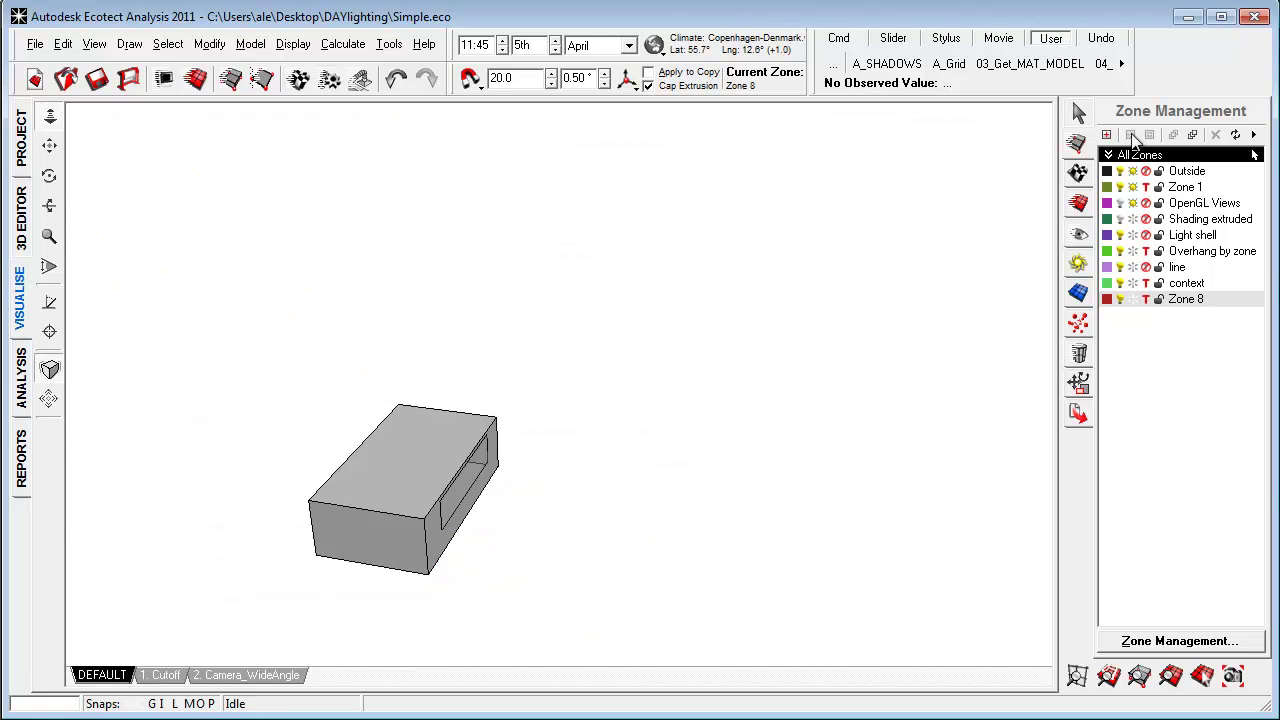
pyautogui.click(1077, 264)
pyautogui.click(1111, 157)
pyautogui.click(1111, 173)
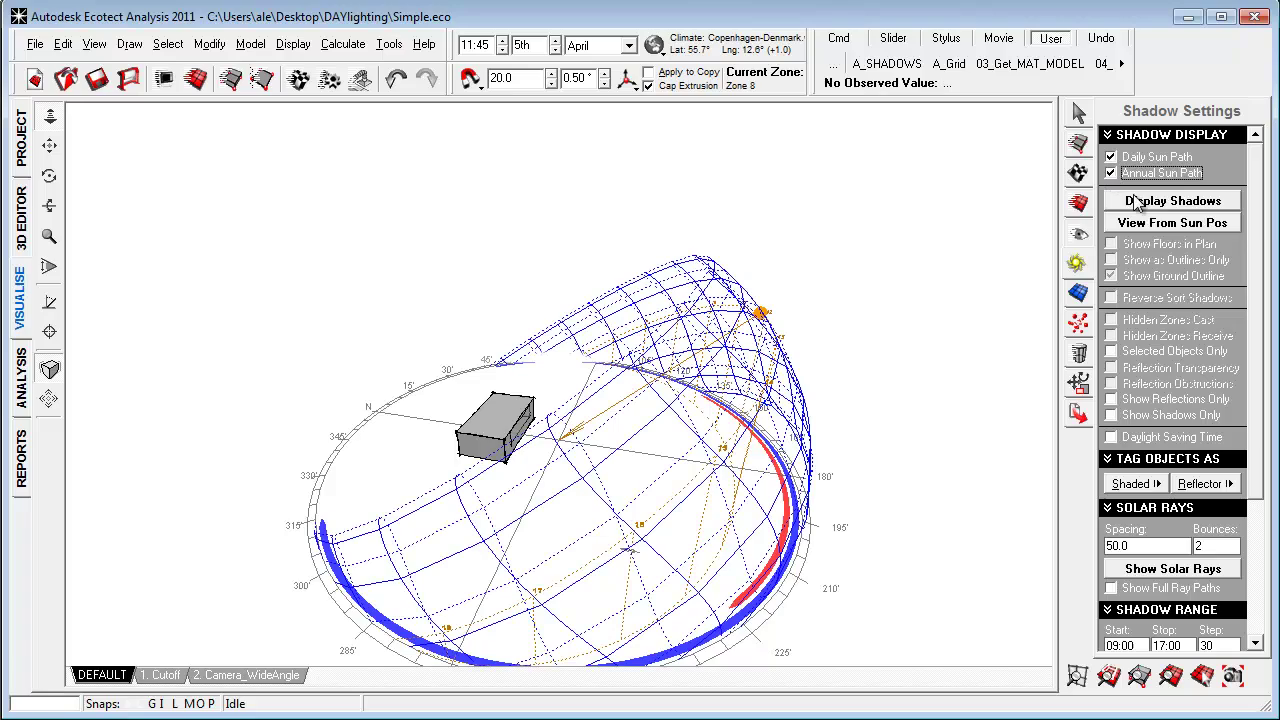
pyautogui.moveTo(1028, 265); pyautogui.dragTo(1000, 263, button='right')
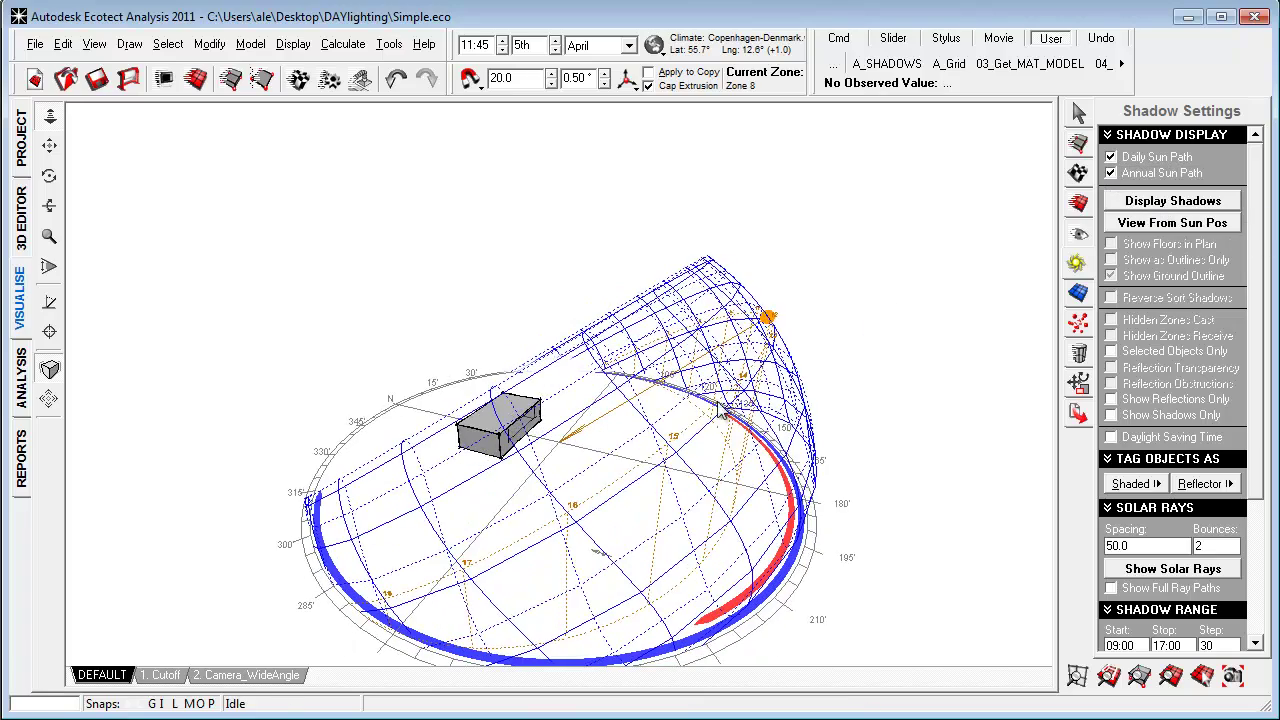
pyautogui.moveTo(480, 380); pyautogui.dragTo(432, 430, button='right')
pyautogui.scroll(1, 500, 432)
pyautogui.scroll(-3, 537, 449)
pyautogui.moveTo(537, 449)
pyautogui.mouseDown(button='right')
pyautogui.moveTo(500, 443)
pyautogui.moveTo(517, 466)
pyautogui.moveTo(590, 445)
pyautogui.moveTo(562, 422)
pyautogui.moveTo(560, 438)
pyautogui.mouseUp(button='right')
# Hide both sun paths and the shadows in the 3D editor view of the model
pyautogui.click(22, 225)
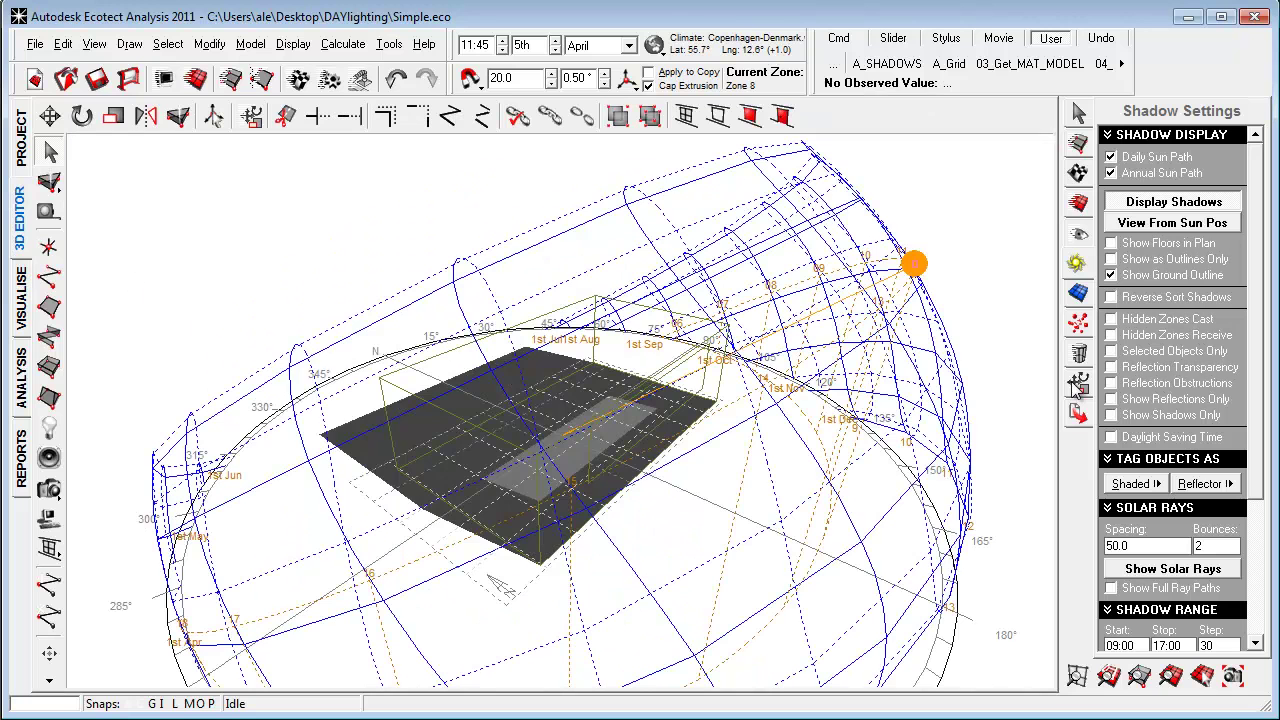
pyautogui.click(1111, 158)
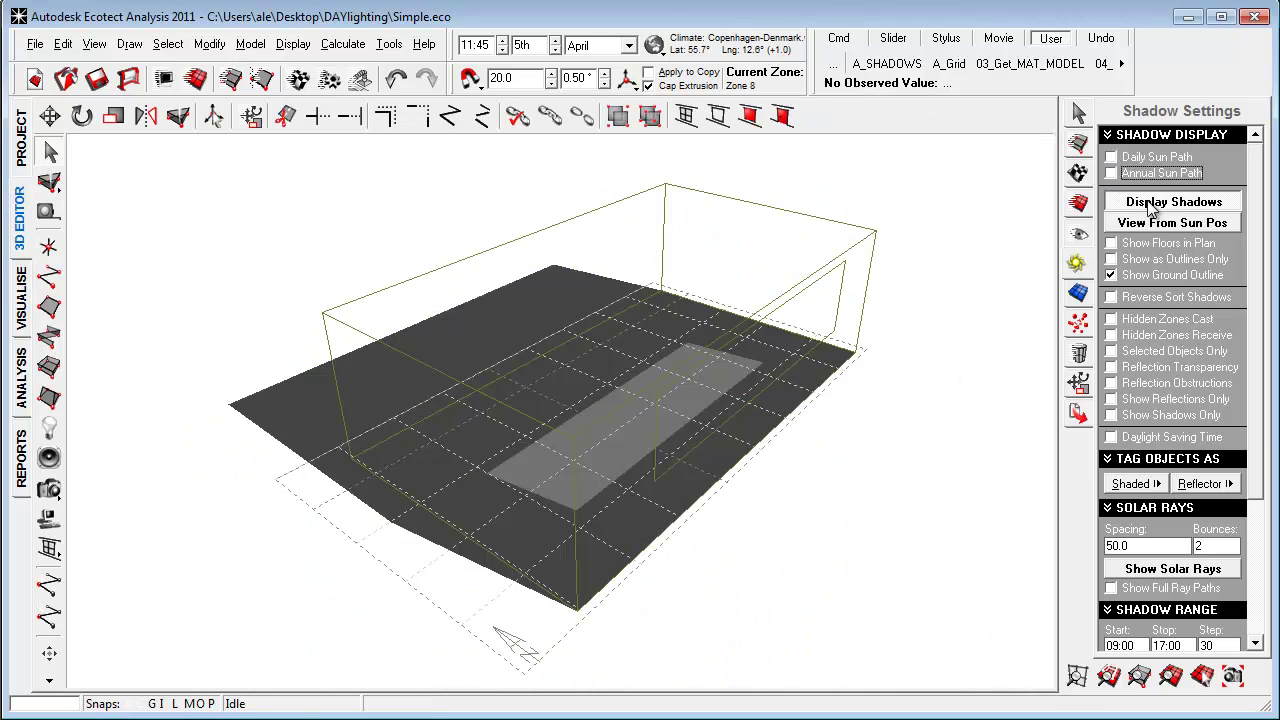
pyautogui.click(1160, 201)
pyautogui.scroll(-5, 742, 461)
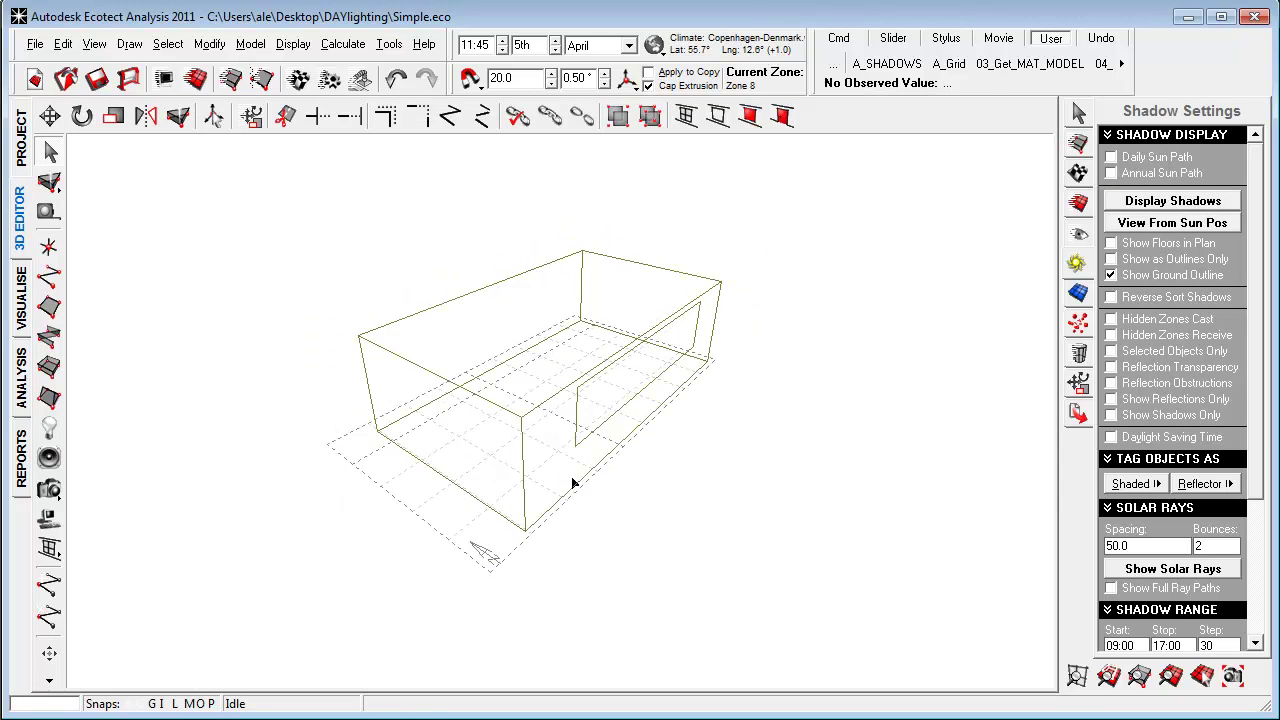
pyautogui.scroll(-2, 560, 490)
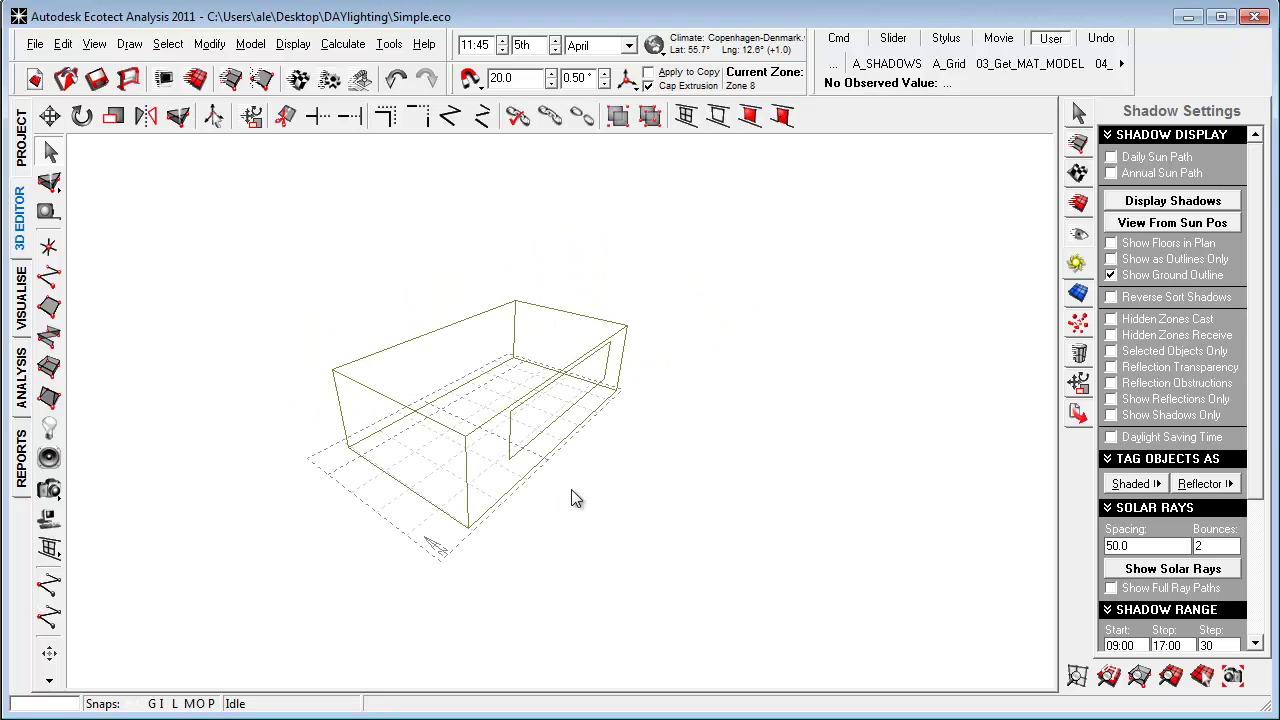
# Select the window in the room's long wall and check the monthly heating and cooling loads graph
pyautogui.click(537, 440)
pyautogui.moveTo(576, 440); pyautogui.dragTo(563, 483, button='middle')
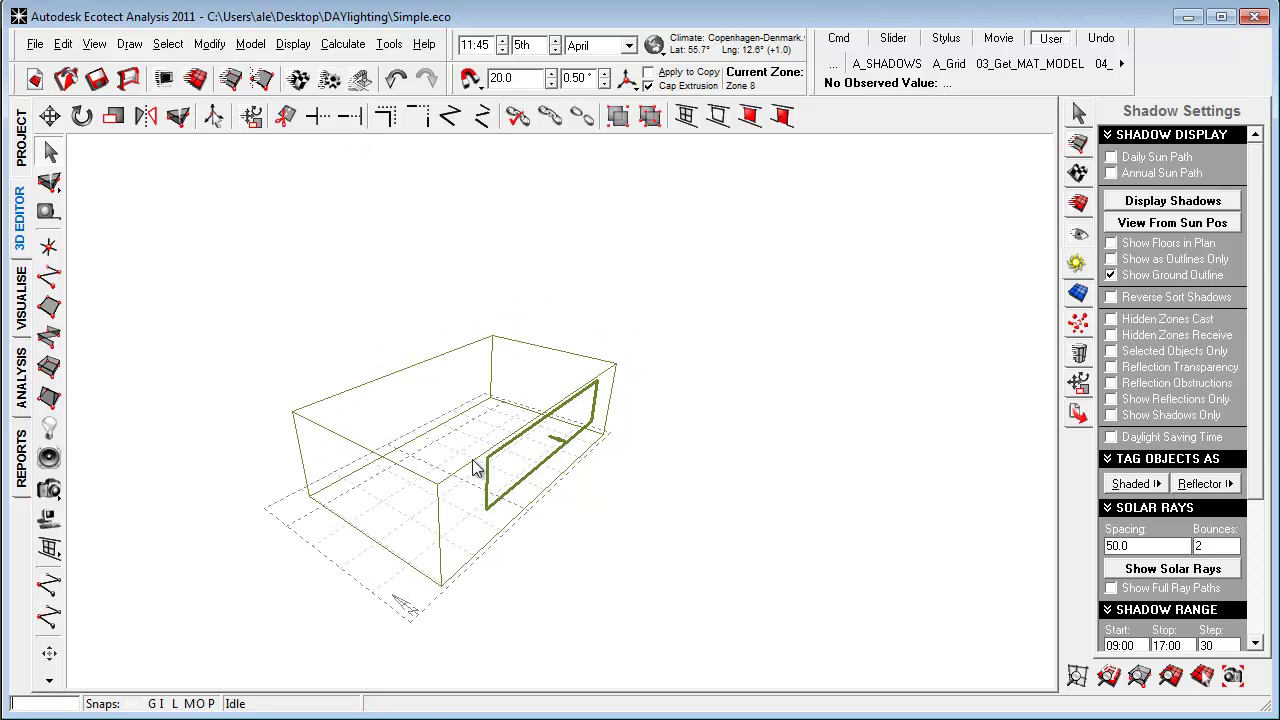
pyautogui.click(22, 378)
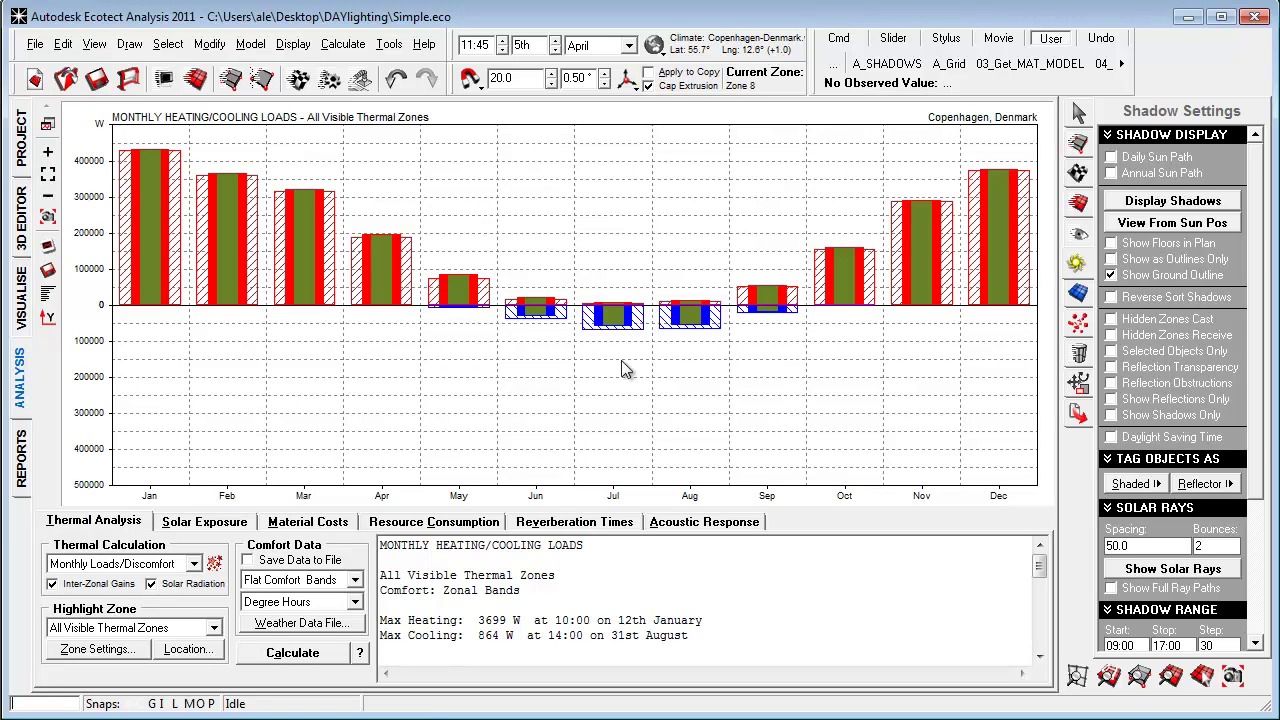
pyautogui.click(27, 237)
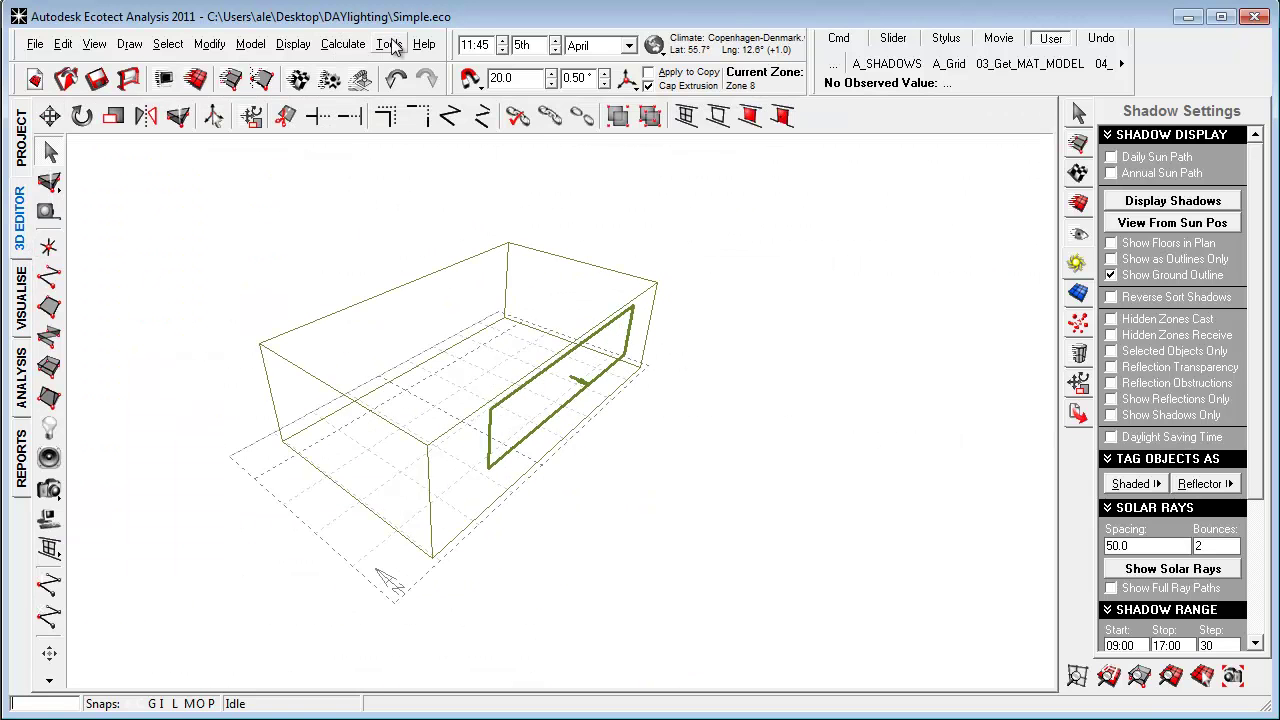
# Start the Shading Design Wizard with Generate Optimised Shading Device and accept the selected window as its object
pyautogui.click(362, 46)
pyautogui.click(463, 120)
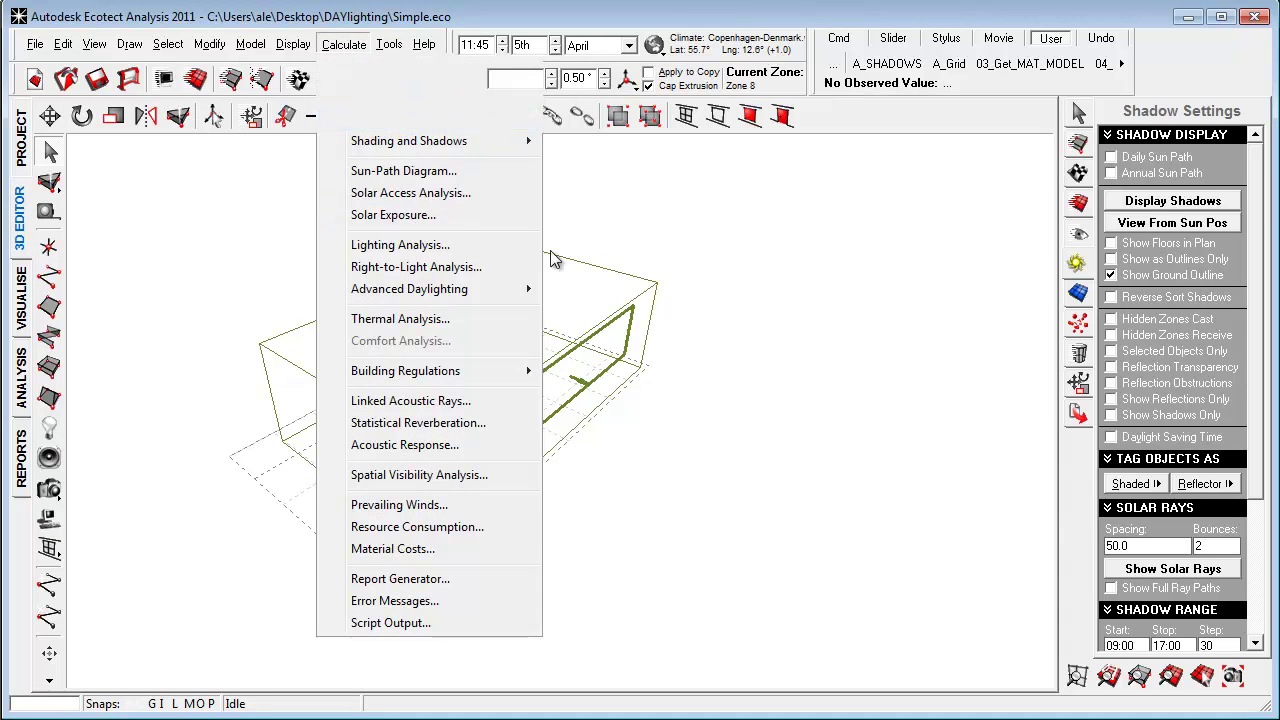
pyautogui.click(598, 372)
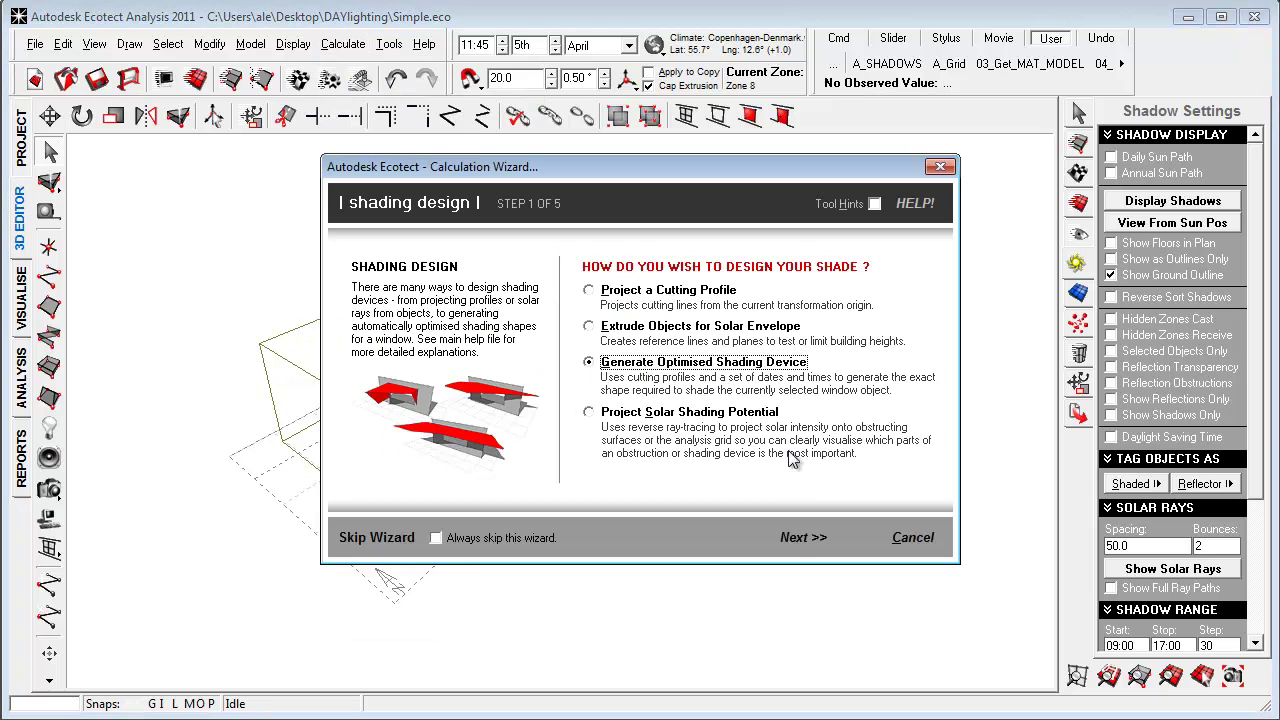
pyautogui.click(800, 537)
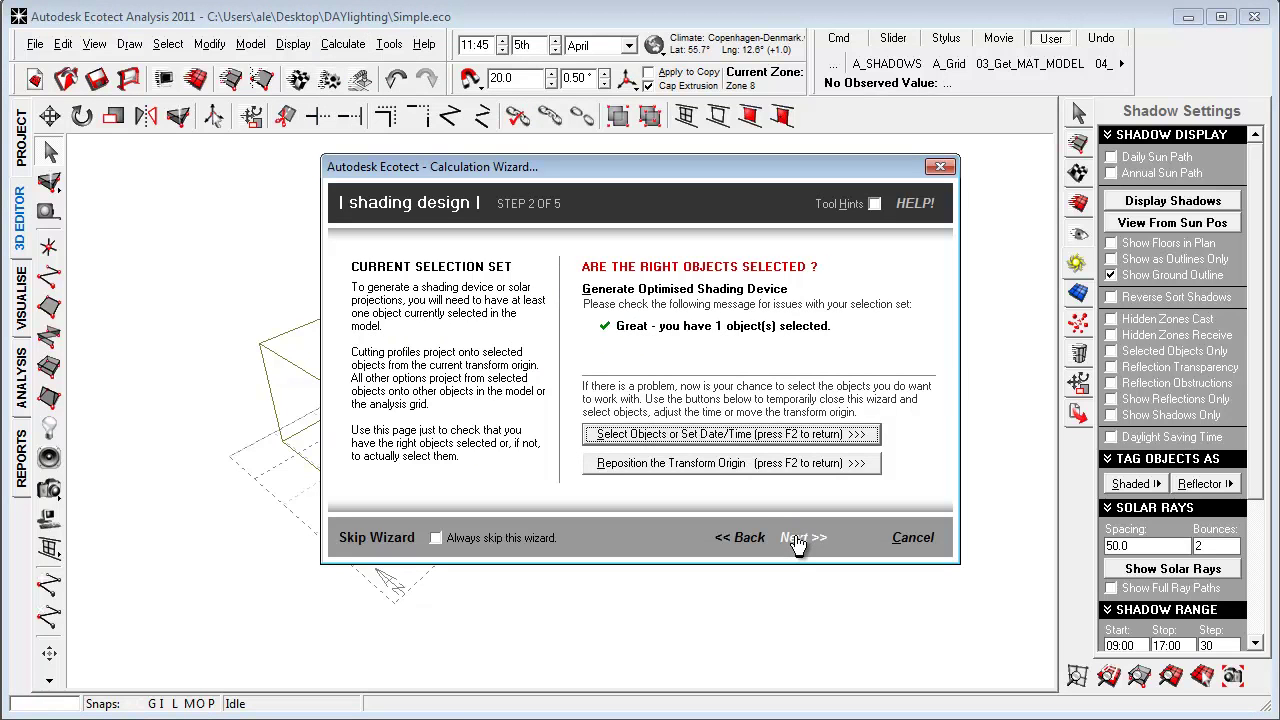
pyautogui.click(800, 537)
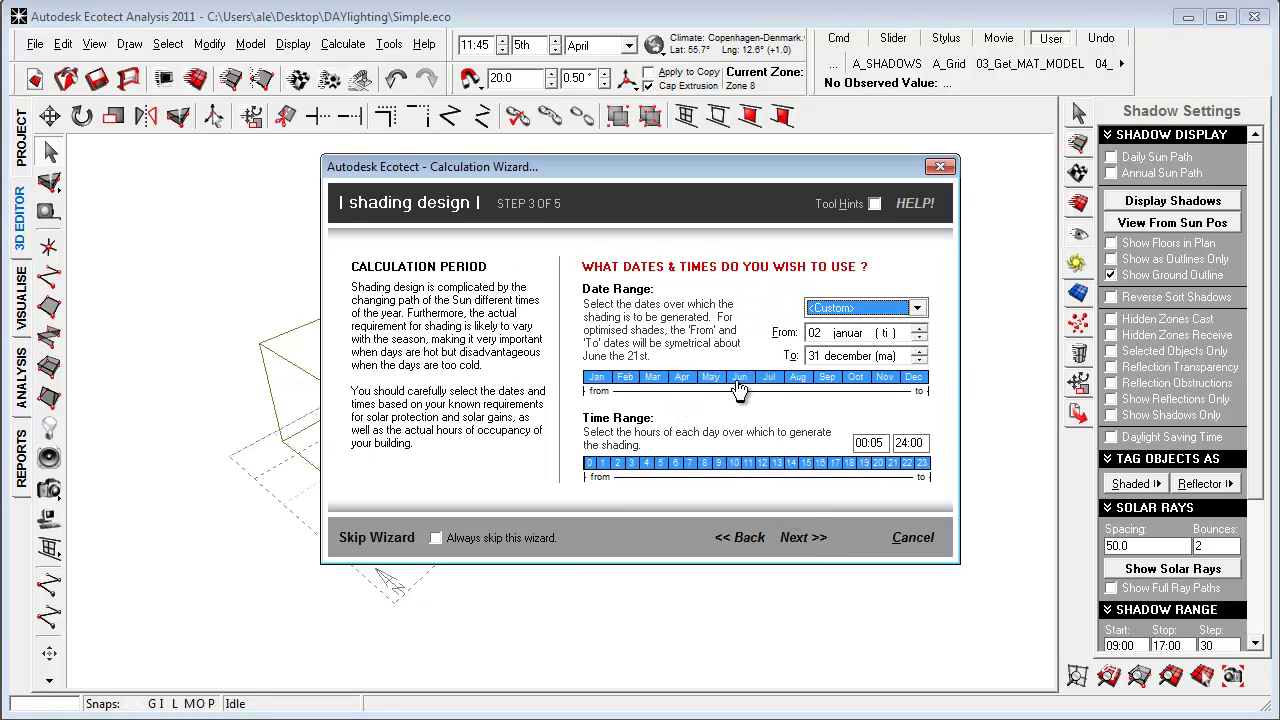
# Set the shading calculation period to 25 March through 17 September, between 10:30 and 16:05 each day
pyautogui.moveTo(736, 388)
pyautogui.mouseDown()
pyautogui.moveTo(879, 393)
pyautogui.moveTo(715, 390)
pyautogui.mouseUp()
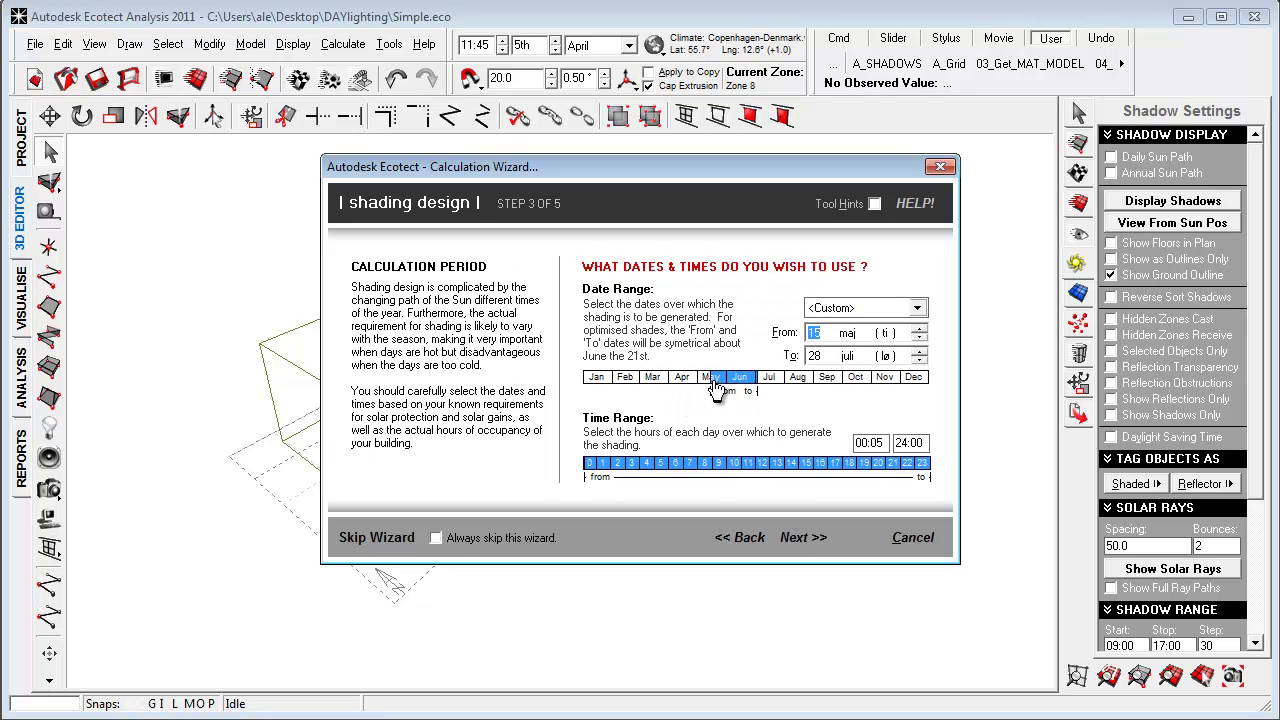
pyautogui.moveTo(851, 392); pyautogui.dragTo(829, 388)
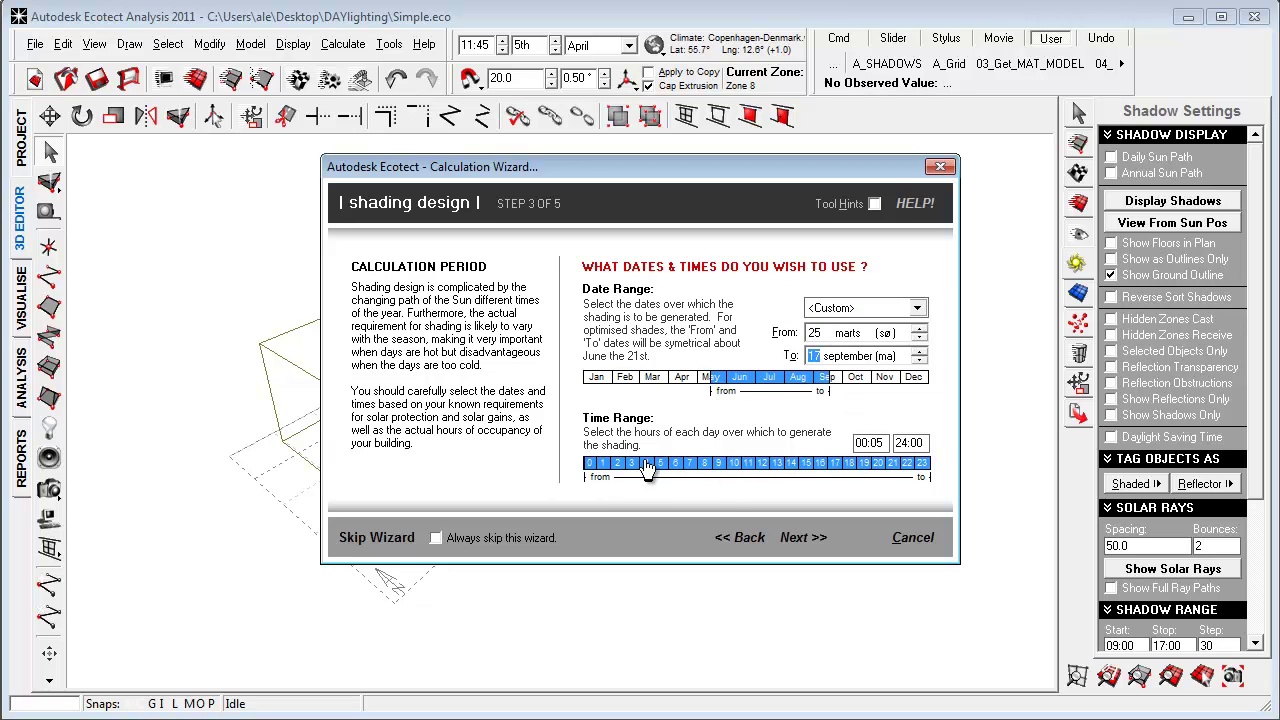
pyautogui.moveTo(648, 470); pyautogui.dragTo(738, 473)
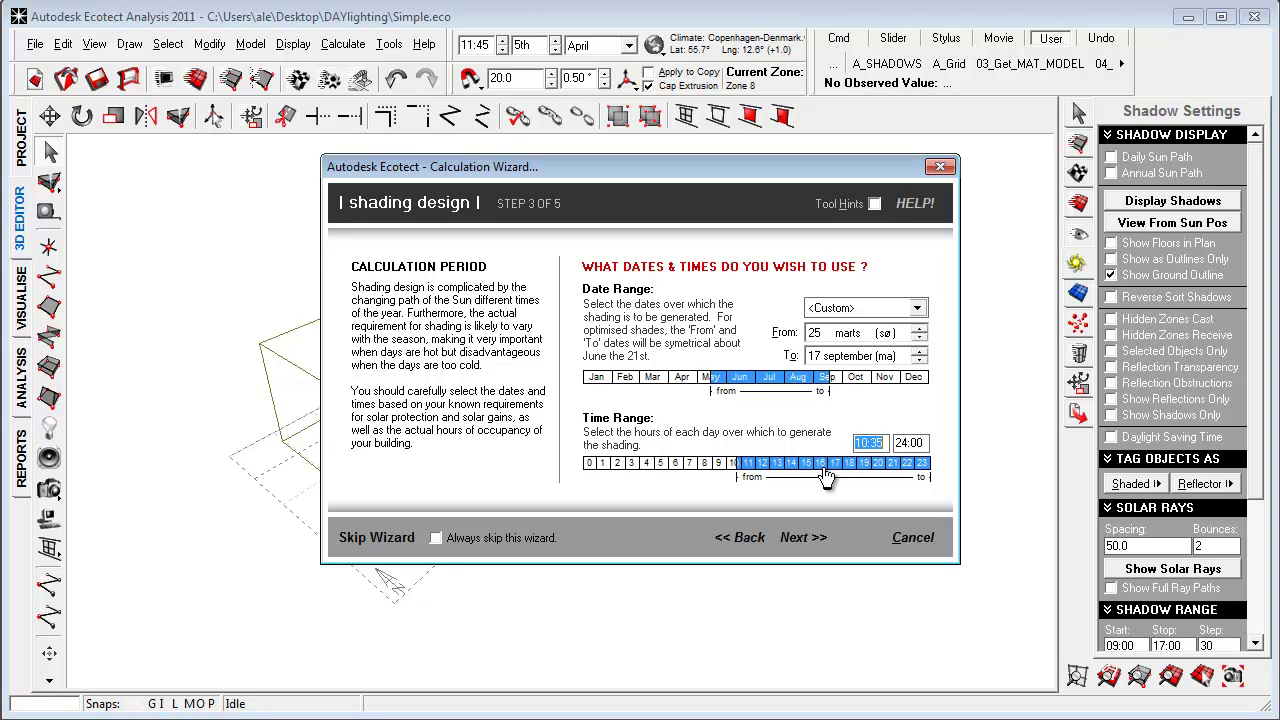
pyautogui.moveTo(826, 478)
pyautogui.mouseDown()
pyautogui.moveTo(740, 476)
pyautogui.moveTo(820, 476)
pyautogui.mouseUp()
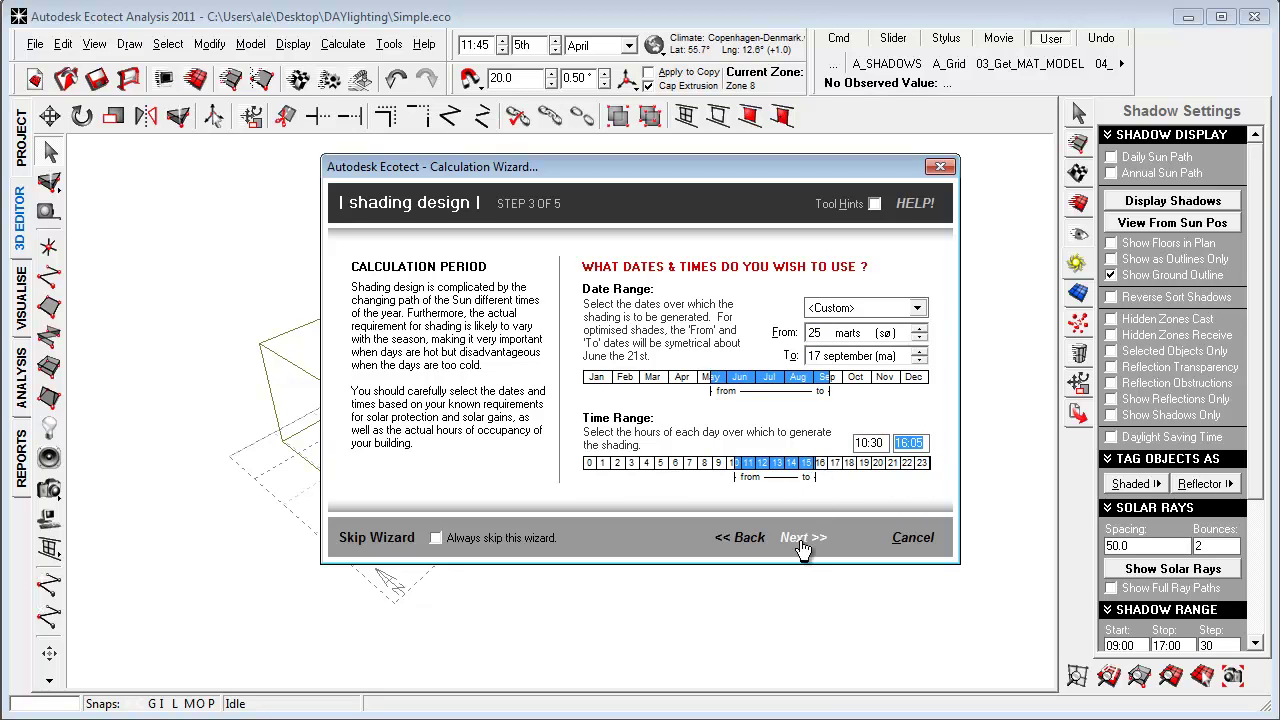
pyautogui.click(803, 540)
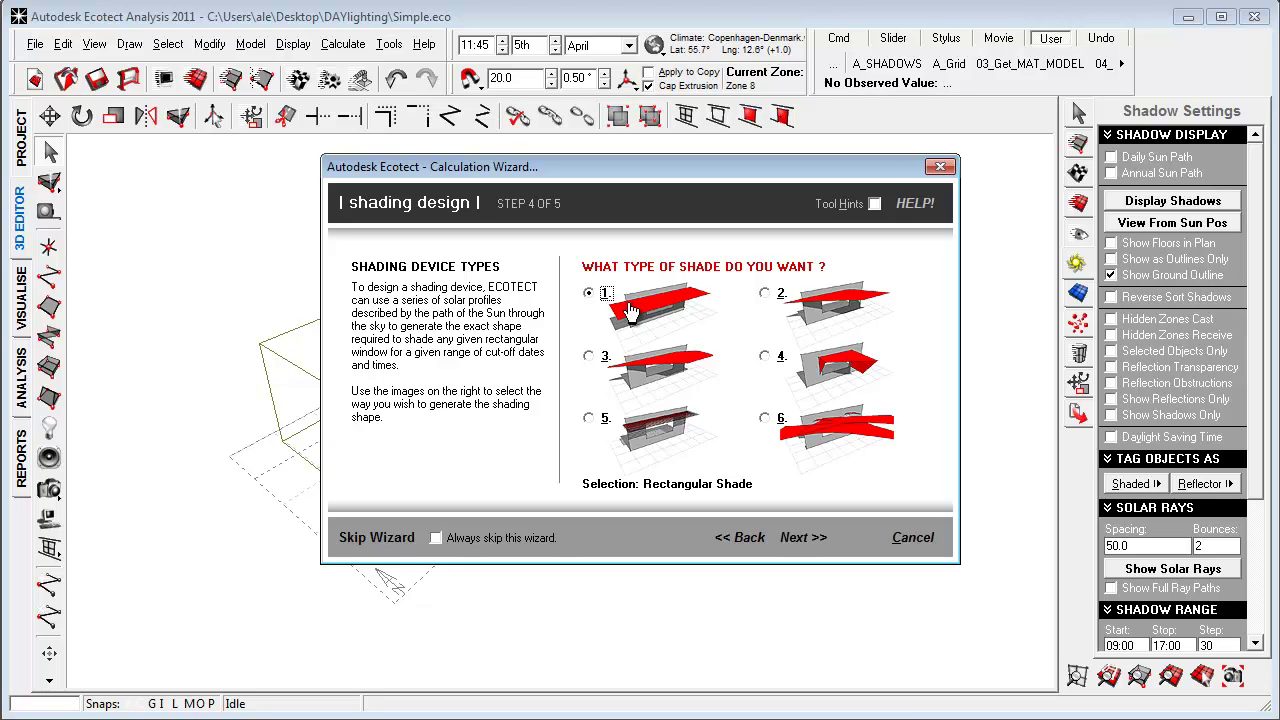
# Generate the optimised shade for the window as a Rectangular Shade with 100.0 top and side offsets
pyautogui.click(803, 537)
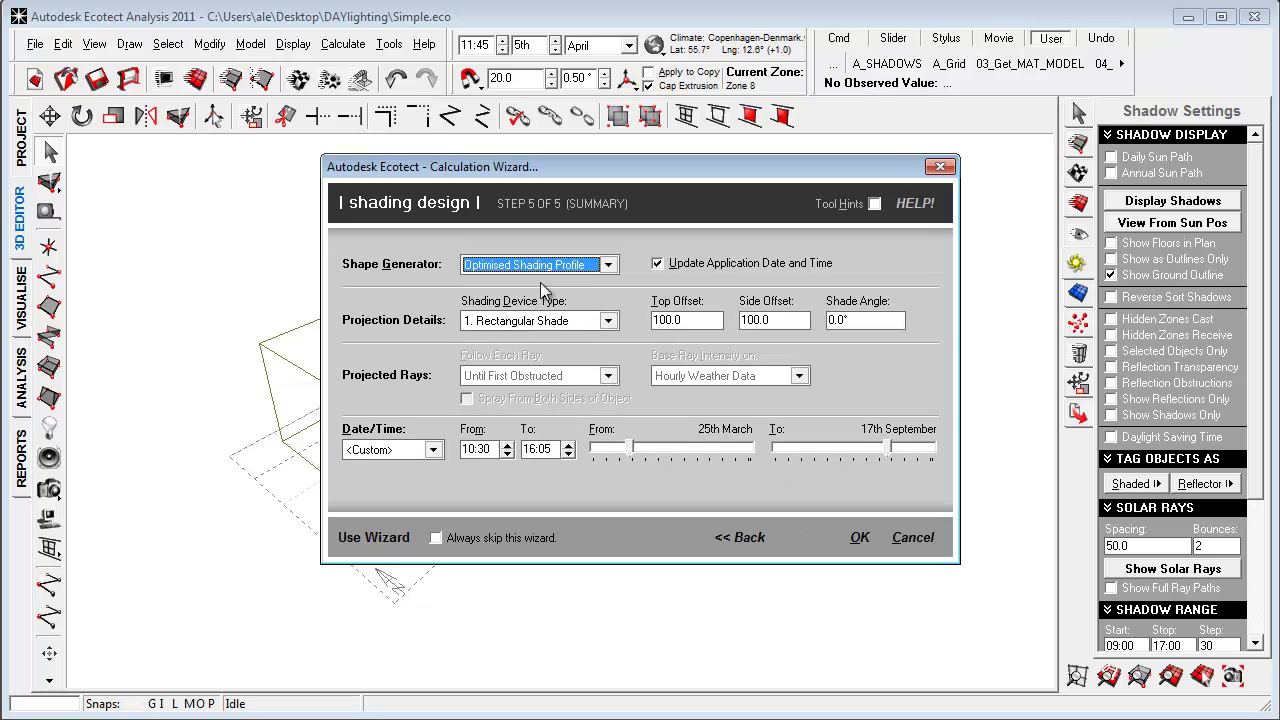
pyautogui.click(566, 321)
pyautogui.click(570, 321)
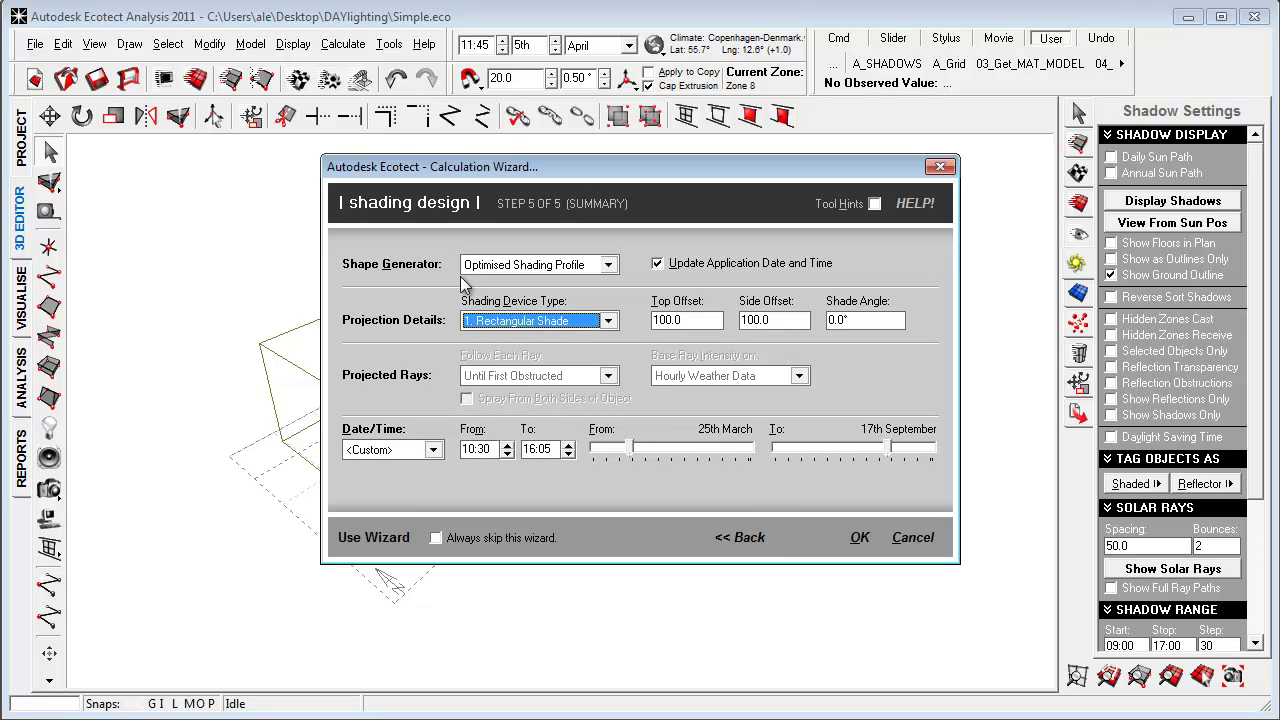
pyautogui.click(858, 540)
pyautogui.click(726, 412)
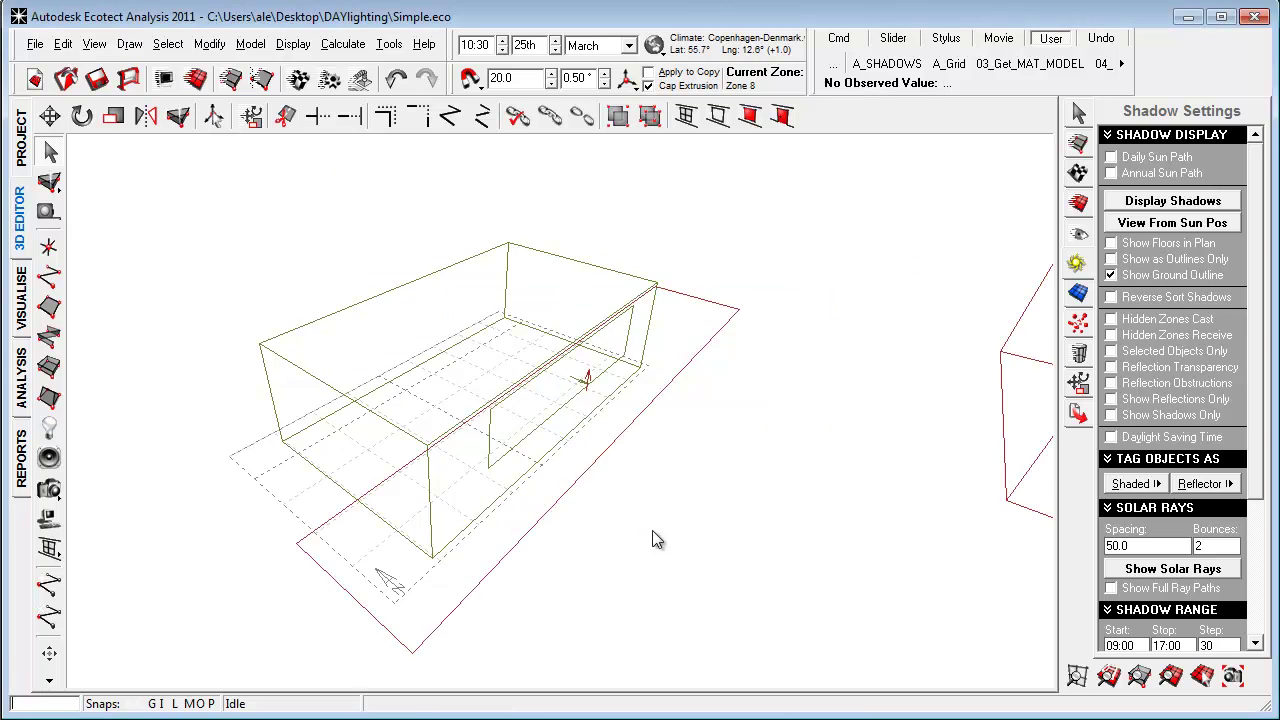
# Create a new zone named "Optimal shading"
pyautogui.click(1078, 143)
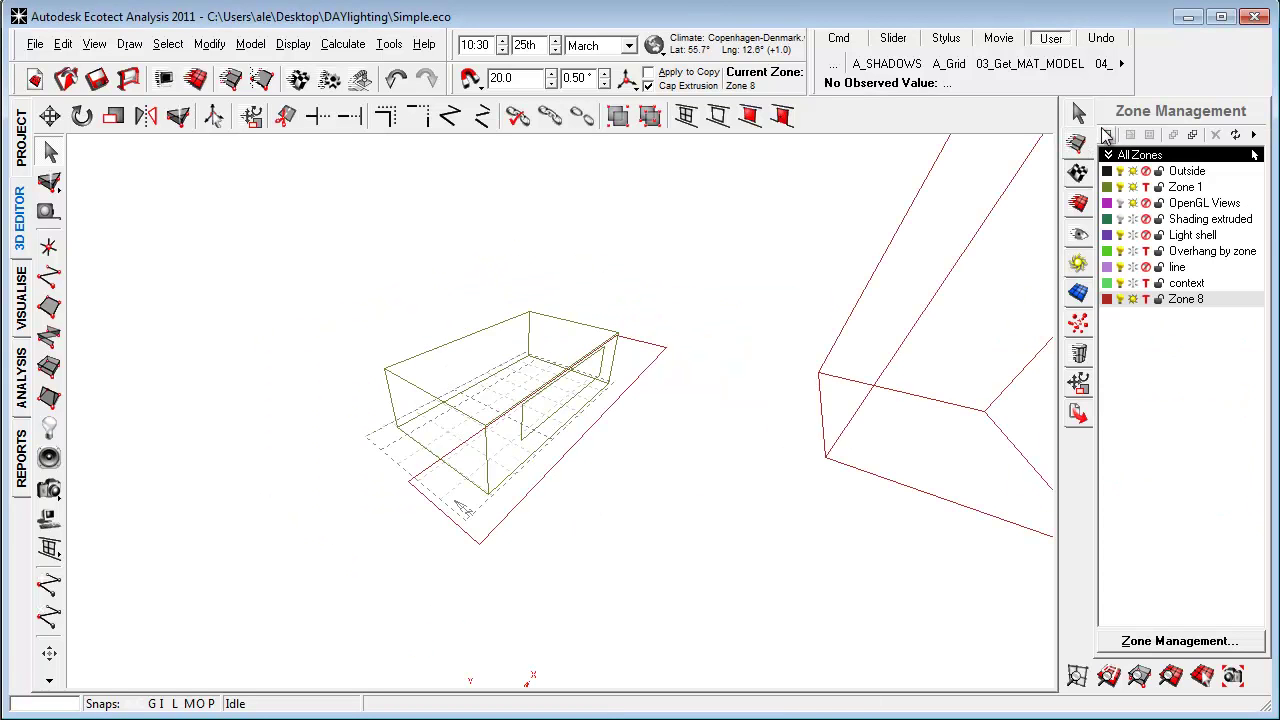
pyautogui.click(1106, 136)
pyautogui.write('S')
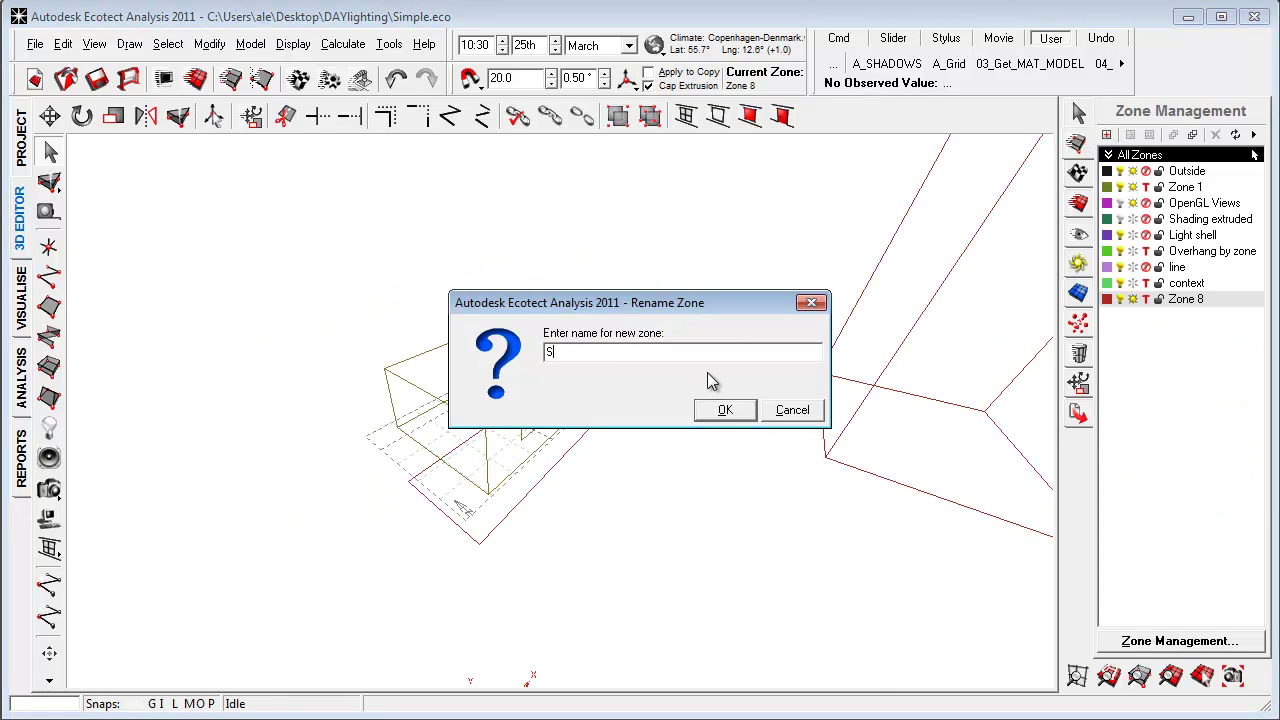
pyautogui.write('ptimal shading')
pyautogui.press('Return')
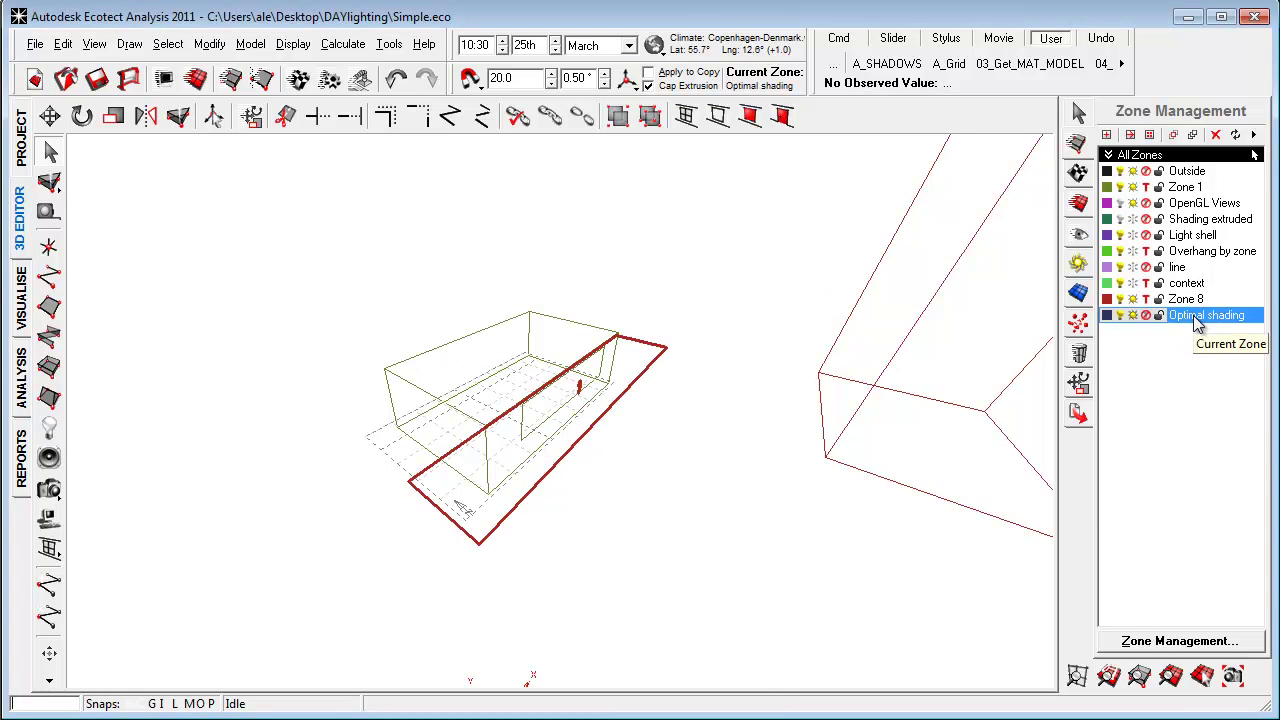
# Move the selected shade to the Optimal shading zone and turn off Zone 8
pyautogui.rightClick(1198, 321)
pyautogui.click(1262, 427)
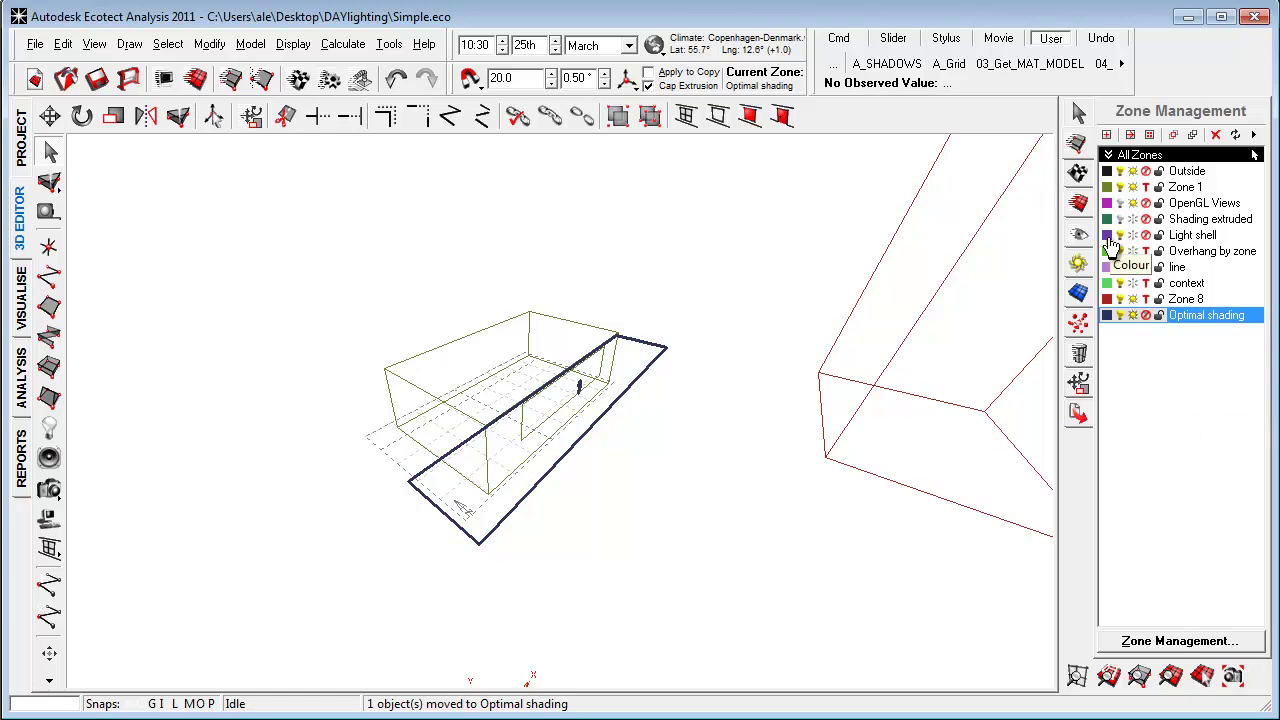
pyautogui.click(1133, 300)
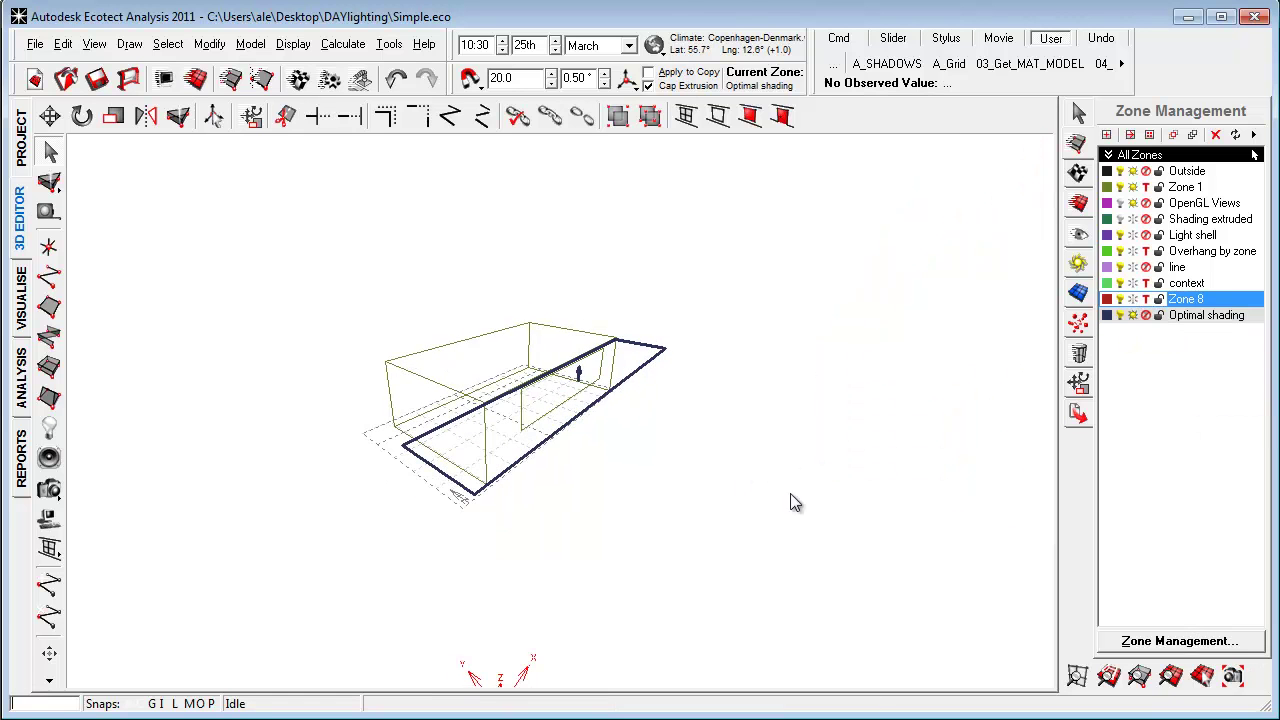
pyautogui.click(1108, 677)
pyautogui.scroll(-3, 332, 455)
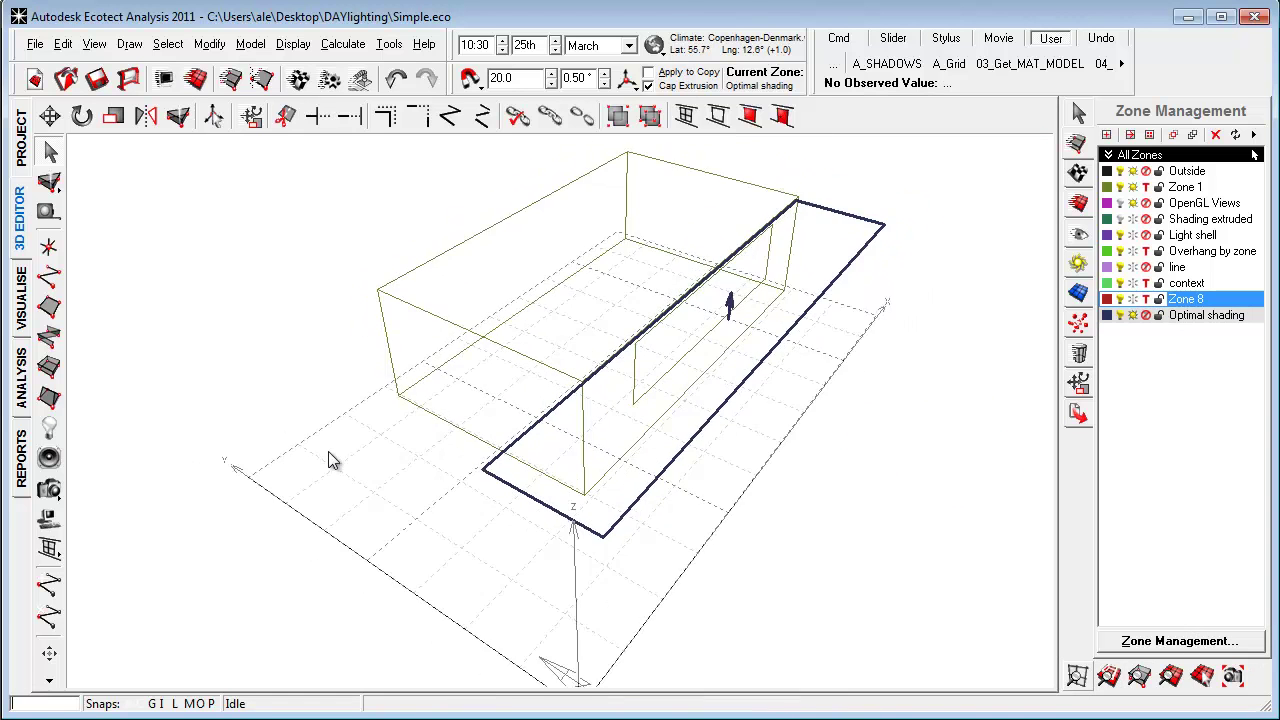
# Examine the room and its generated shade in the rendered Visualise view
pyautogui.click(20, 300)
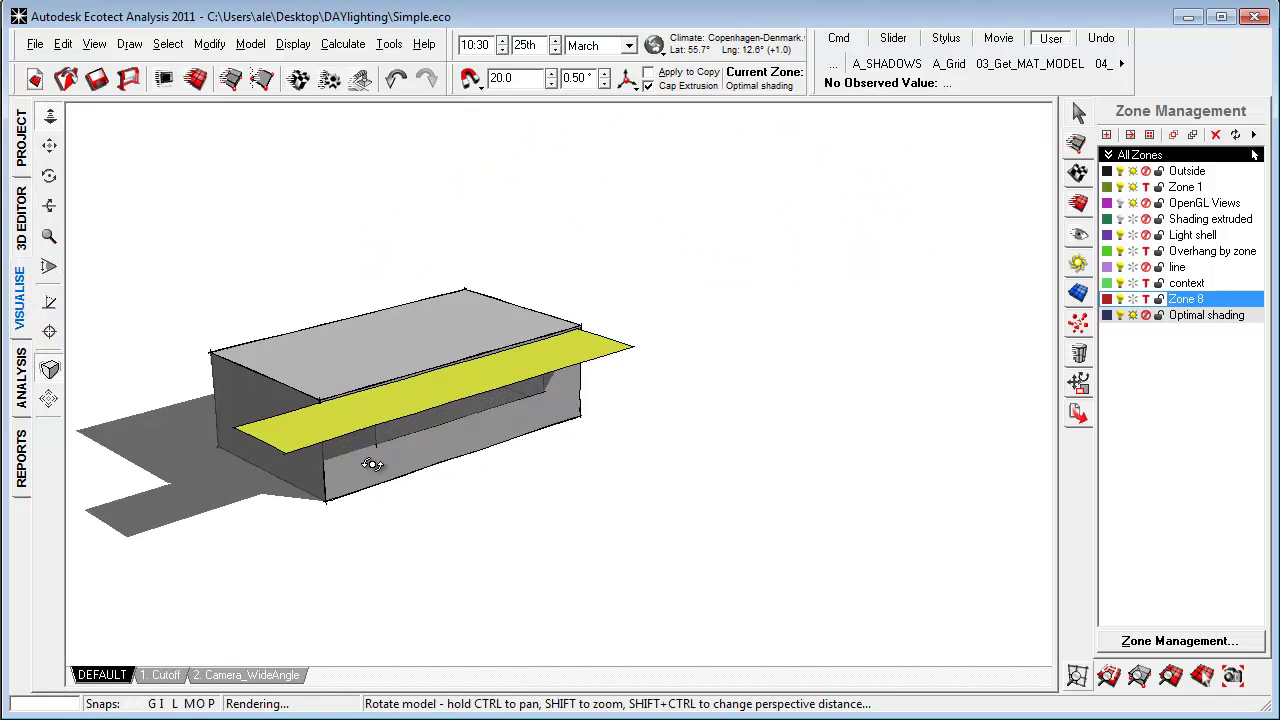
pyautogui.moveTo(371, 457); pyautogui.dragTo(340, 354)
pyautogui.moveTo(353, 420); pyautogui.dragTo(516, 456, button='right')
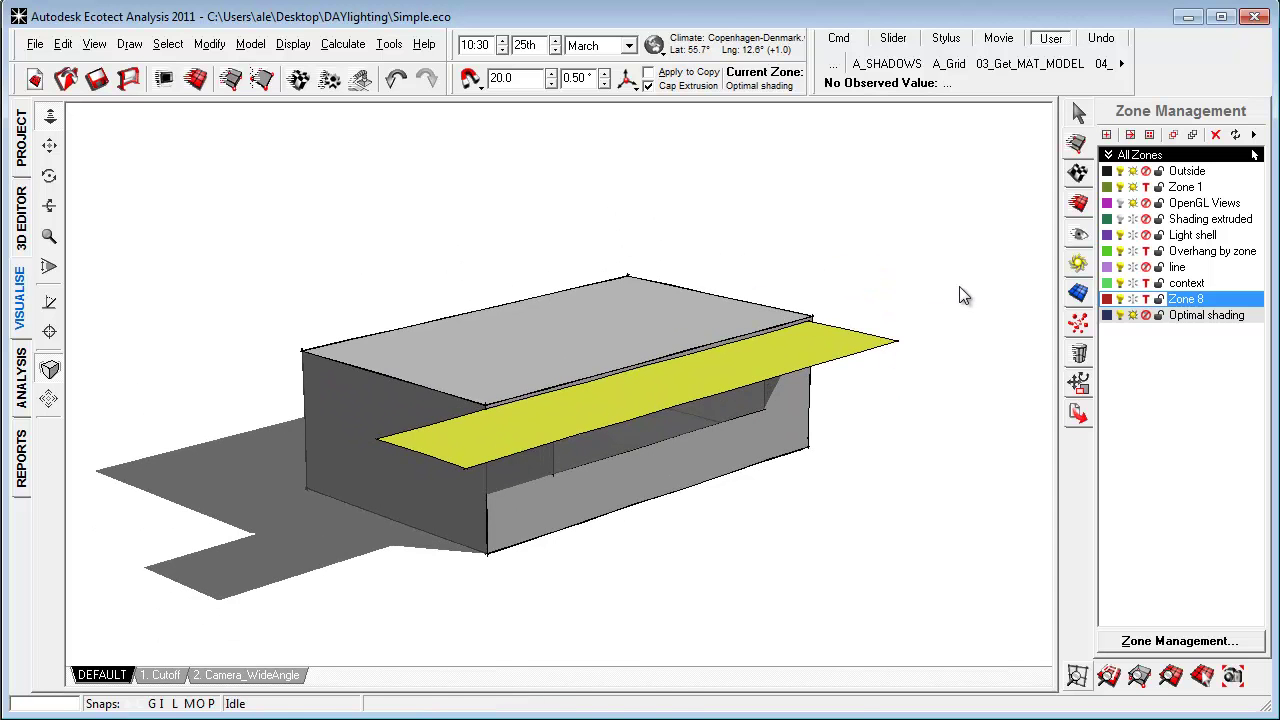
pyautogui.moveTo(783, 447); pyautogui.dragTo(697, 449, button='right')
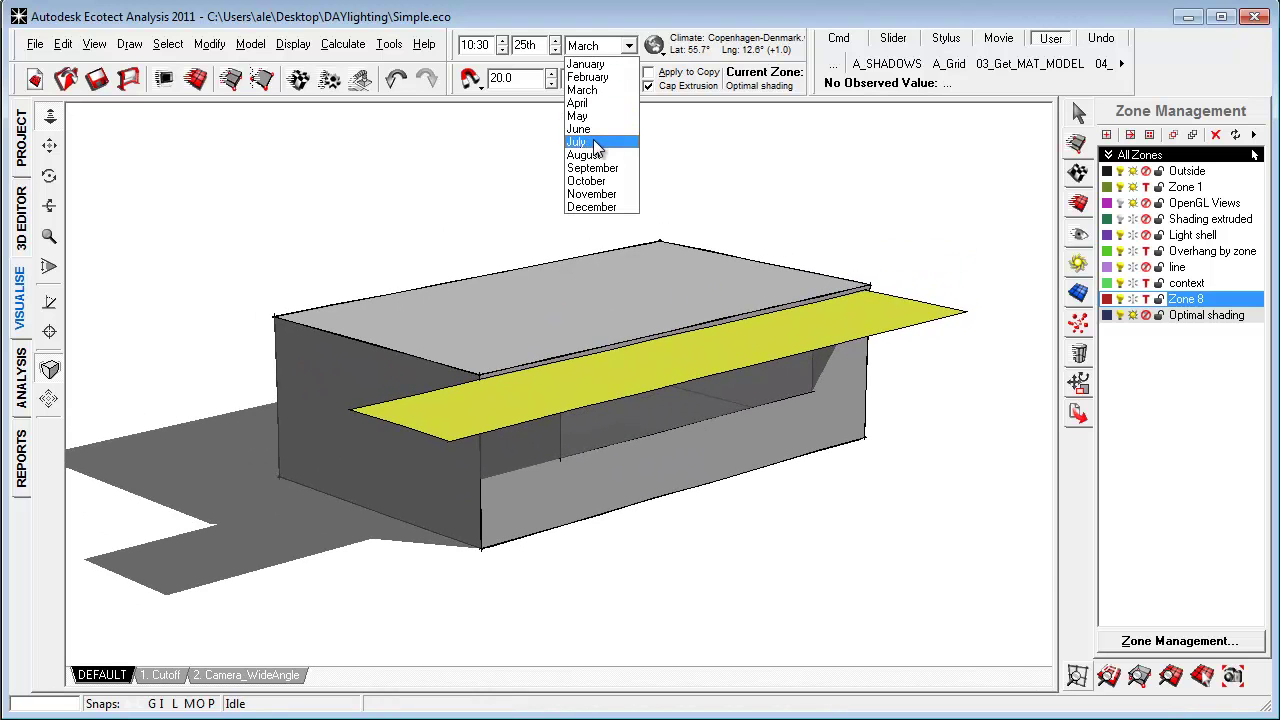
# Set the month to July and sweep the time between 09:30 and 14:30 to check the window's shading, ending at 12:30
pyautogui.click(597, 143)
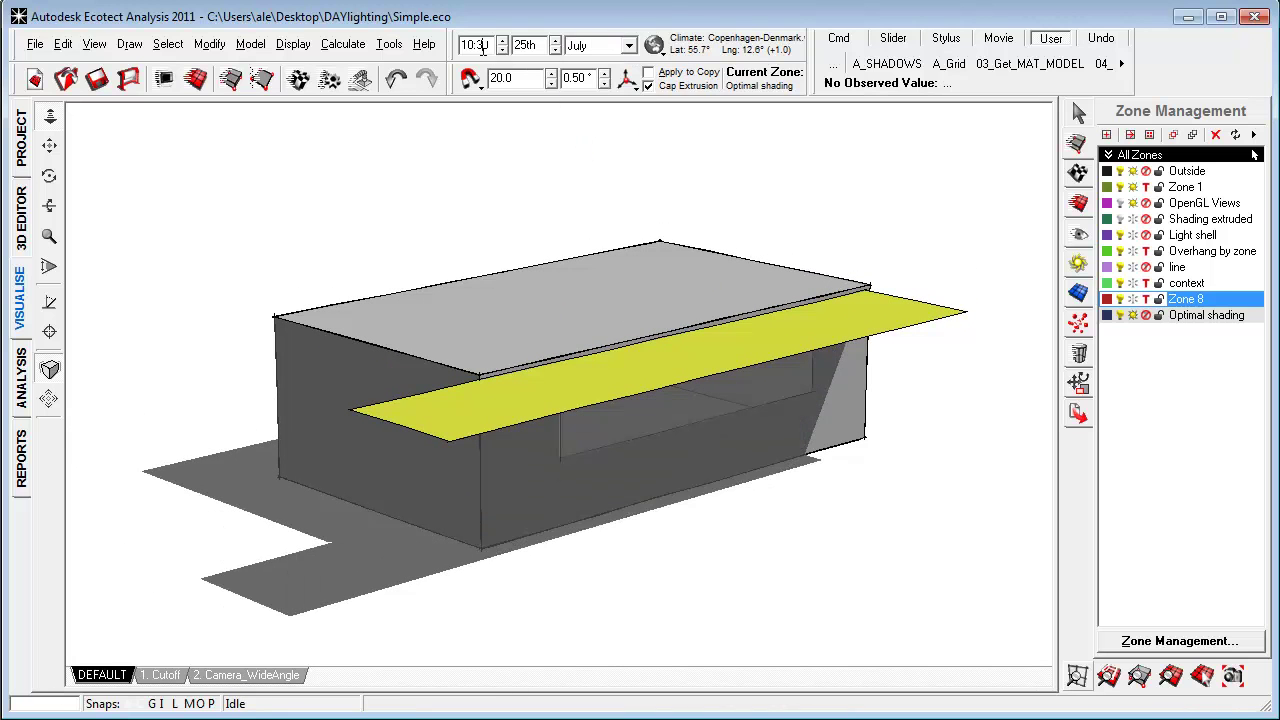
pyautogui.scroll(7, 493, 45)
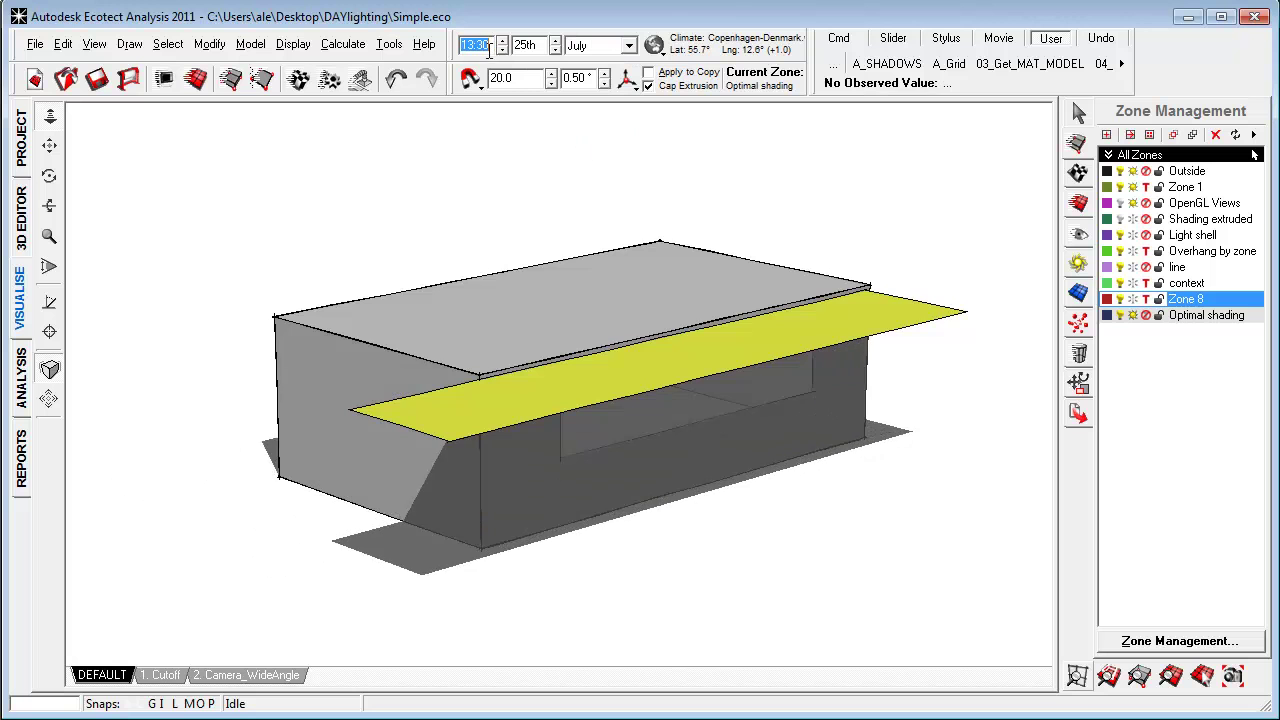
pyautogui.scroll(-5, 490, 60)
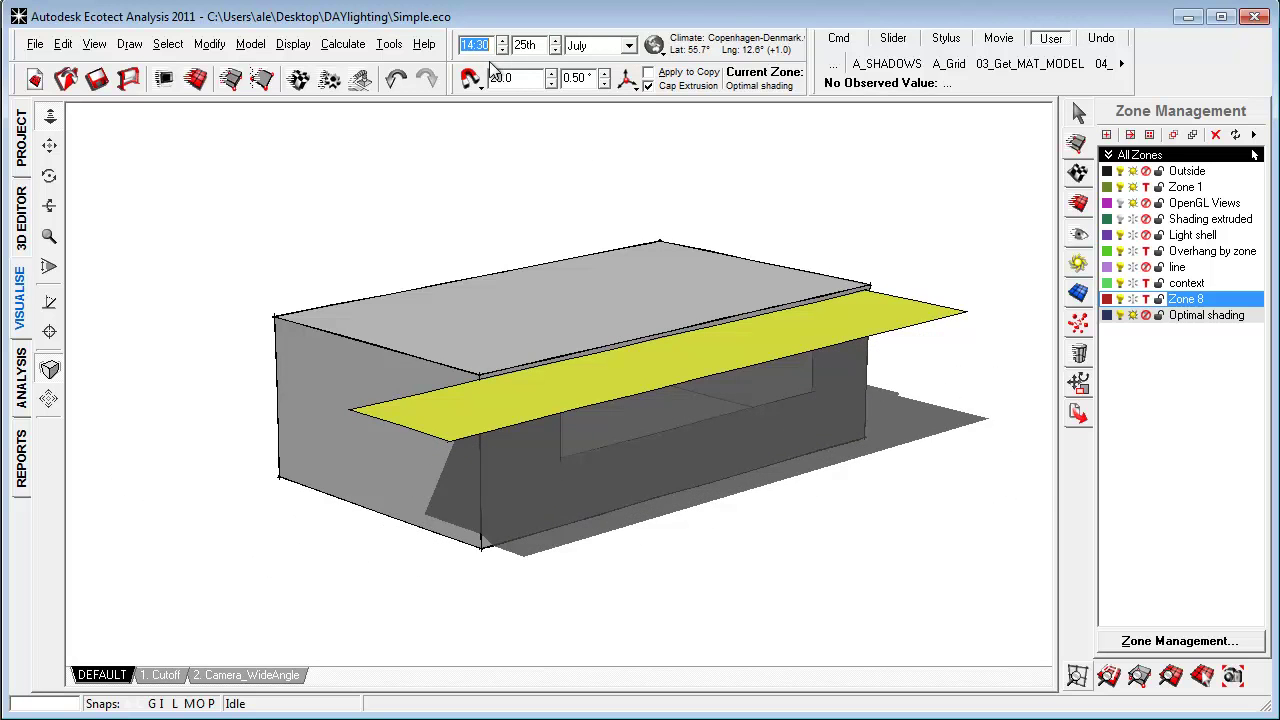
pyautogui.scroll(-7, 491, 68)
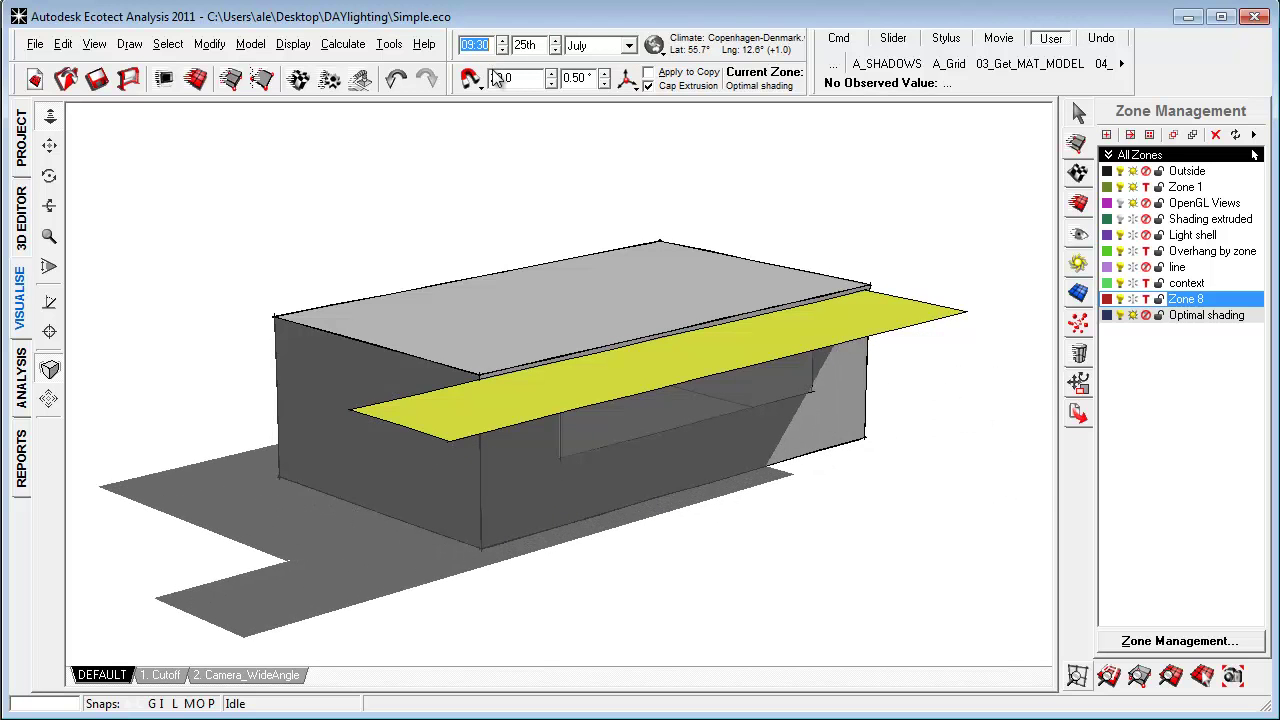
pyautogui.scroll(7, 495, 80)
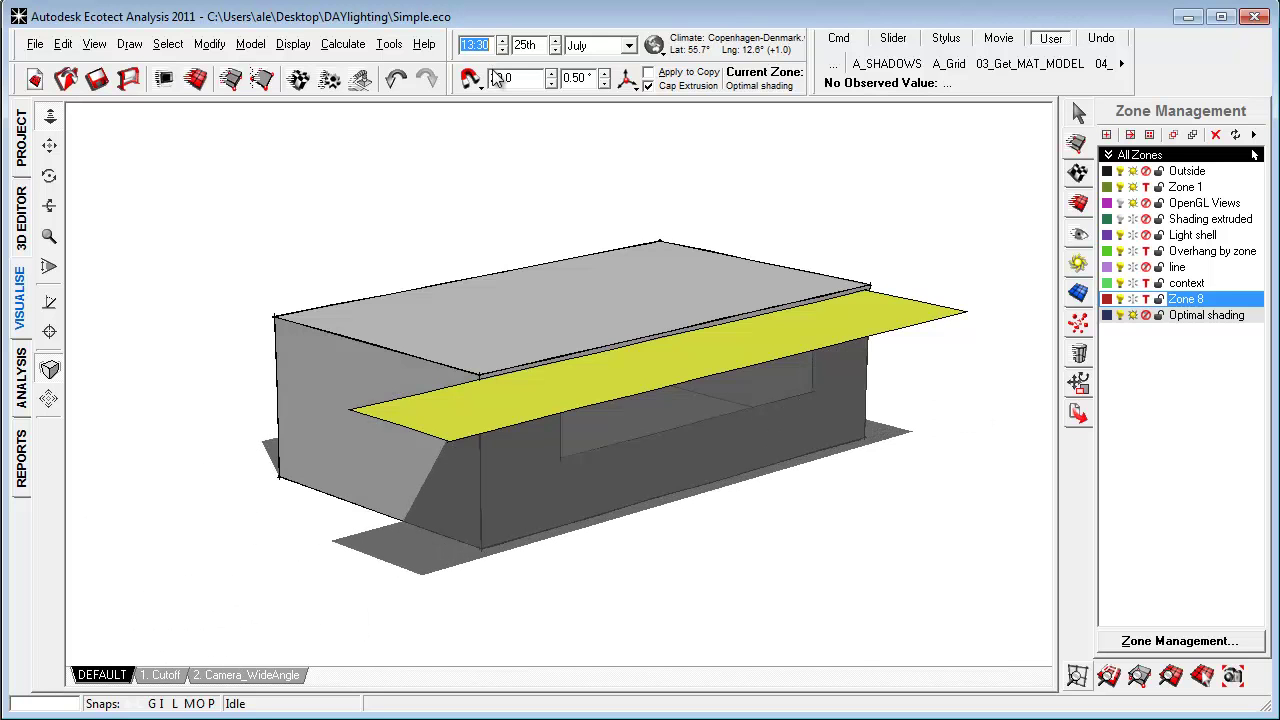
pyautogui.scroll(-1, 495, 80)
# In the 3D Editor, draw a rectilinear zone about 8220 by 6400 adjoining the room's east wall, accepting the default name
pyautogui.click(20, 222)
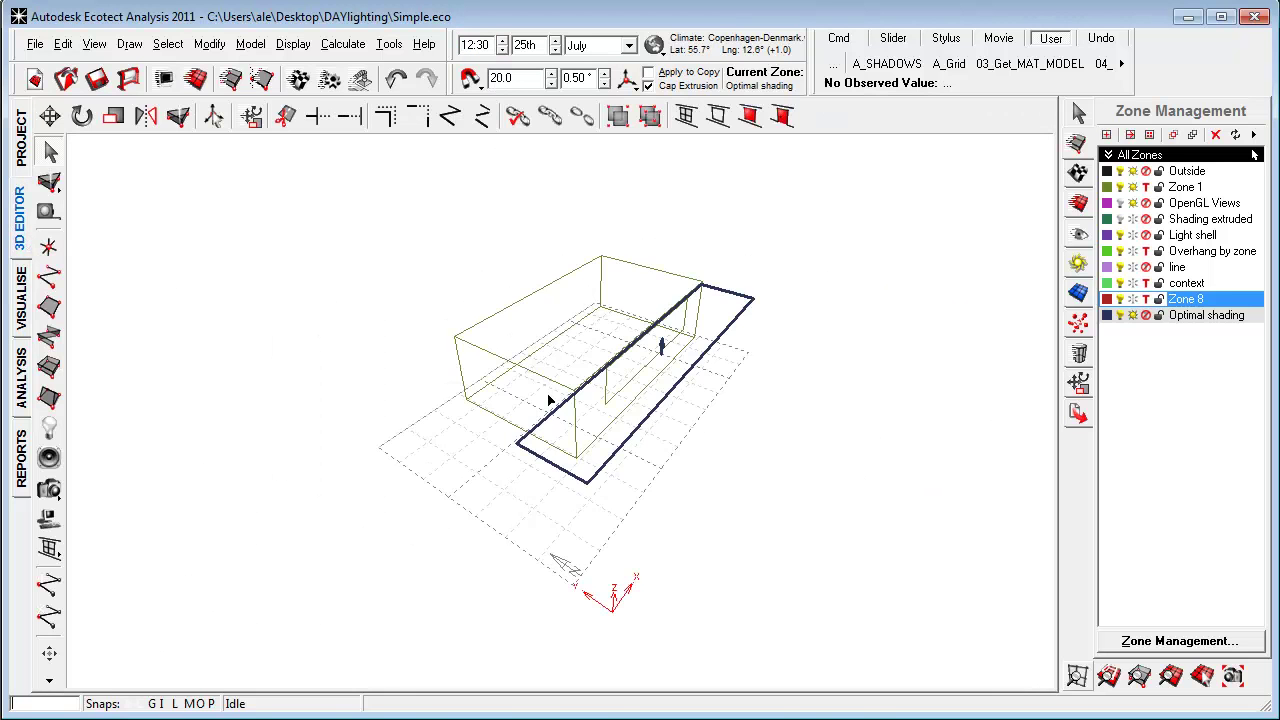
pyautogui.moveTo(552, 400); pyautogui.dragTo(455, 423, button='right')
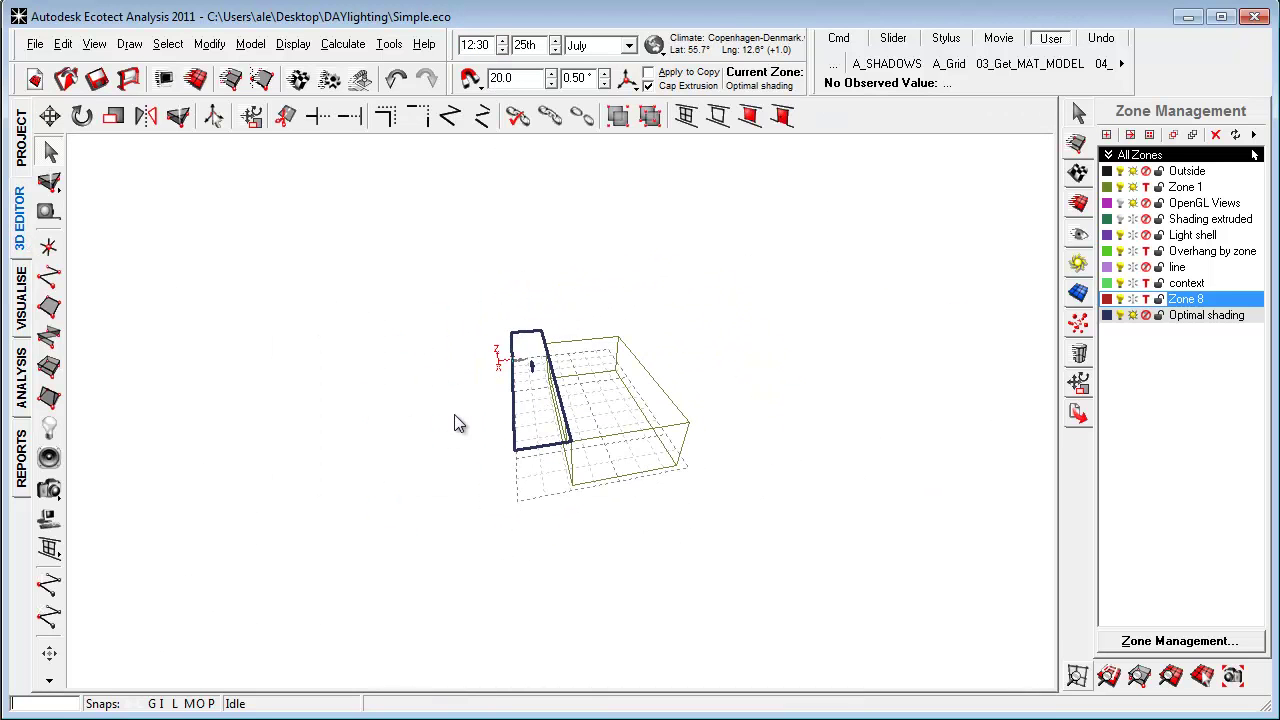
pyautogui.click(132, 45)
pyautogui.click(195, 463)
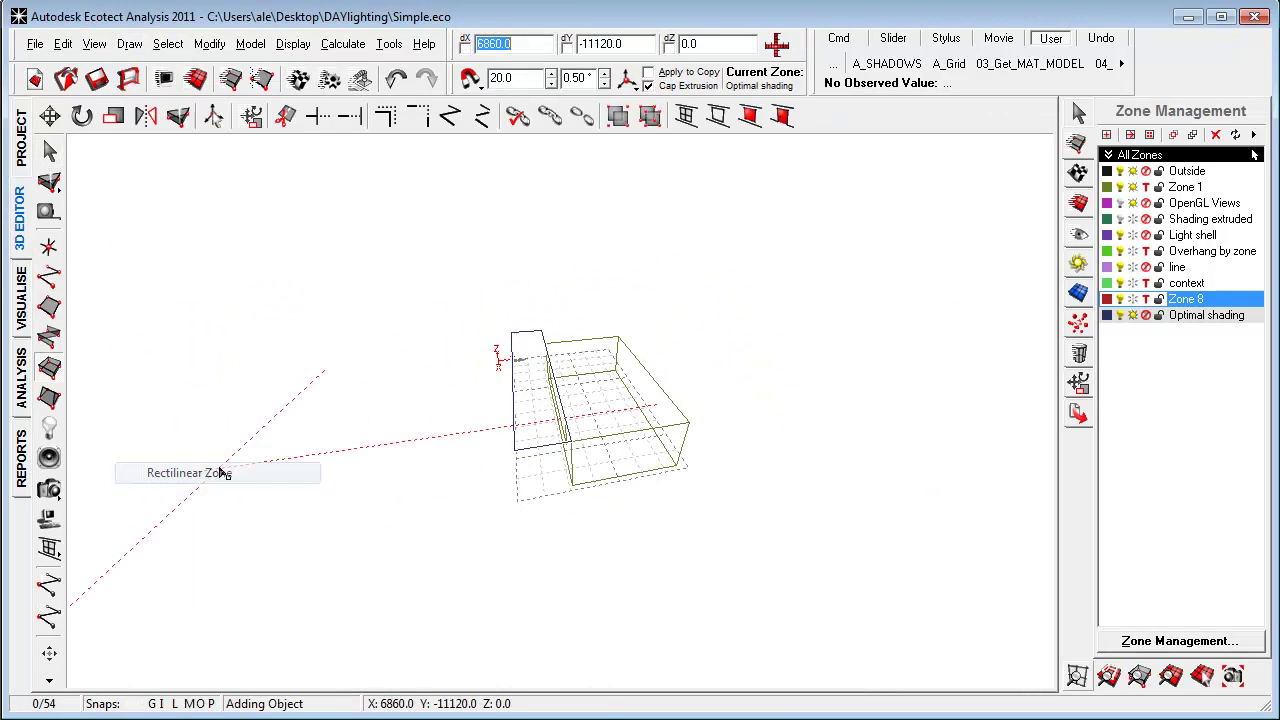
pyautogui.click(679, 482)
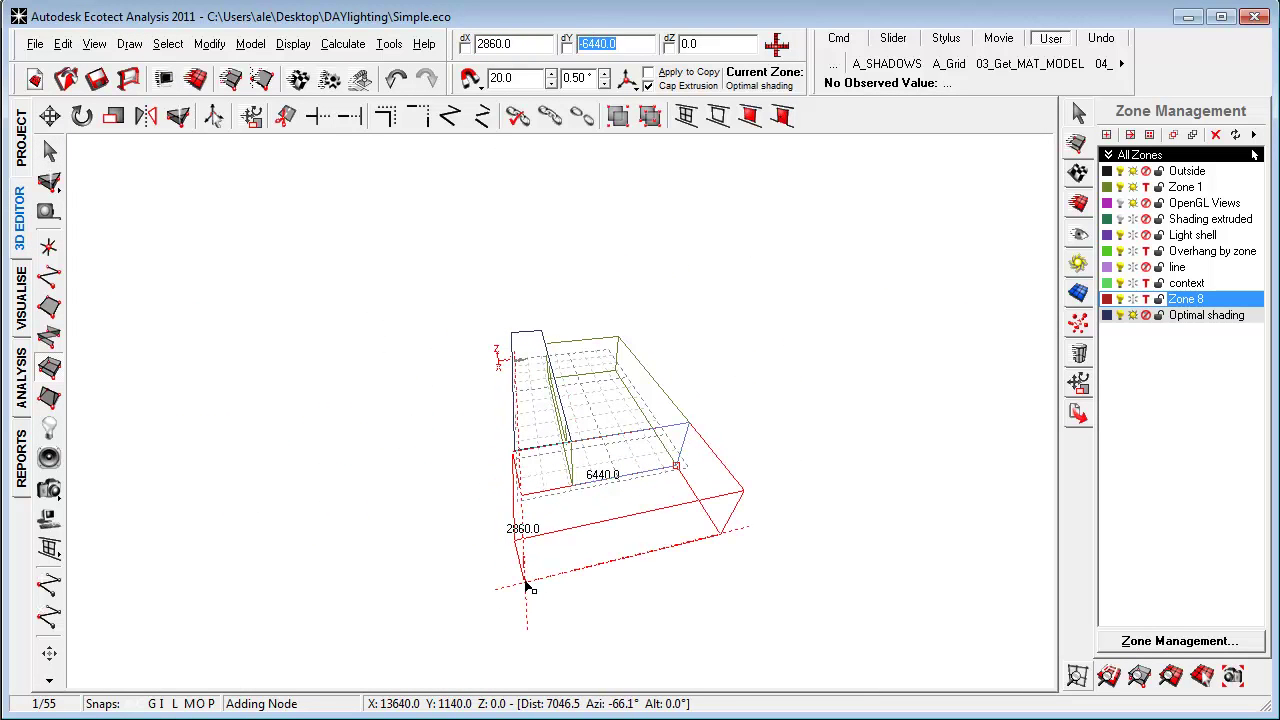
pyautogui.press('F8')
pyautogui.scroll(-2, 546, 520)
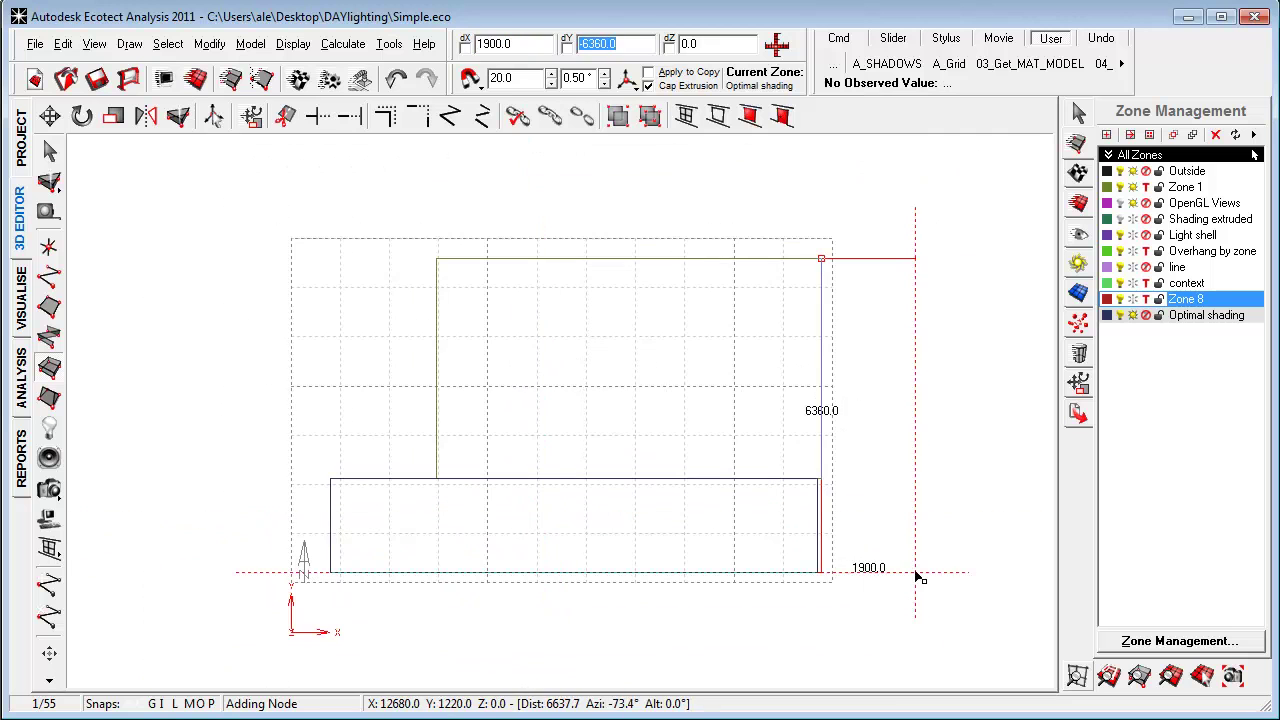
pyautogui.scroll(-2, 975, 540)
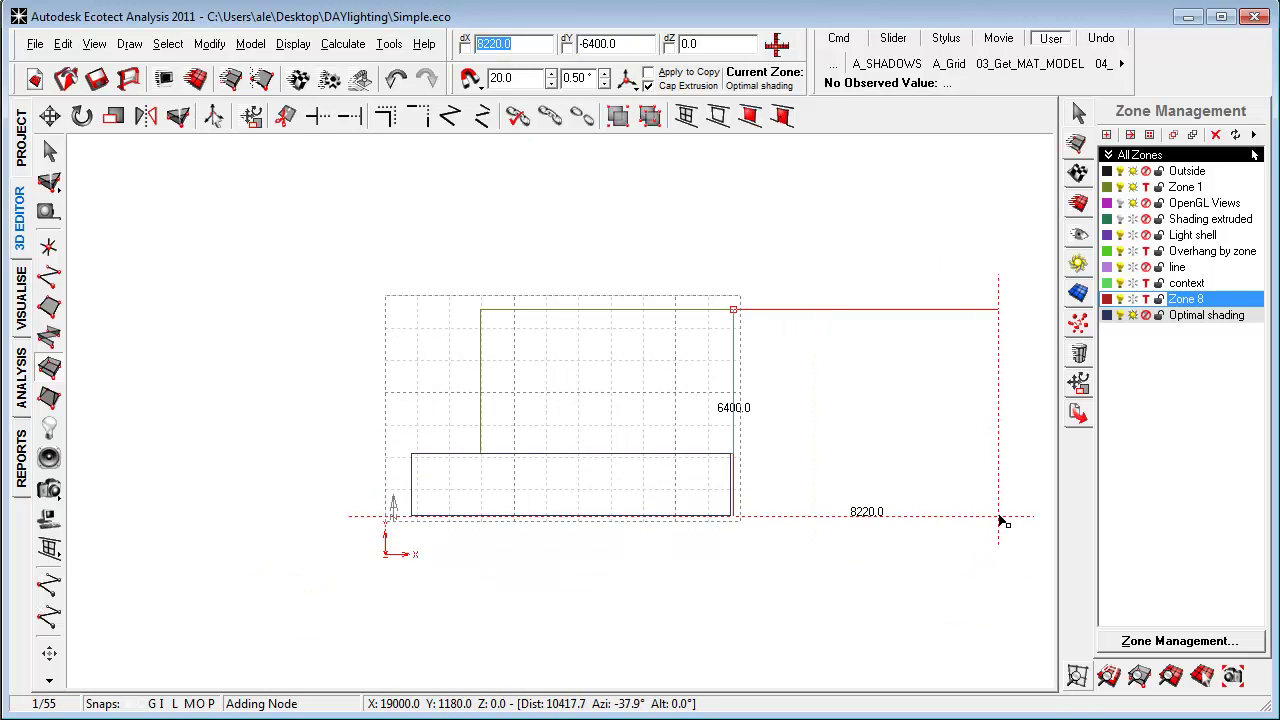
pyautogui.click(999, 517)
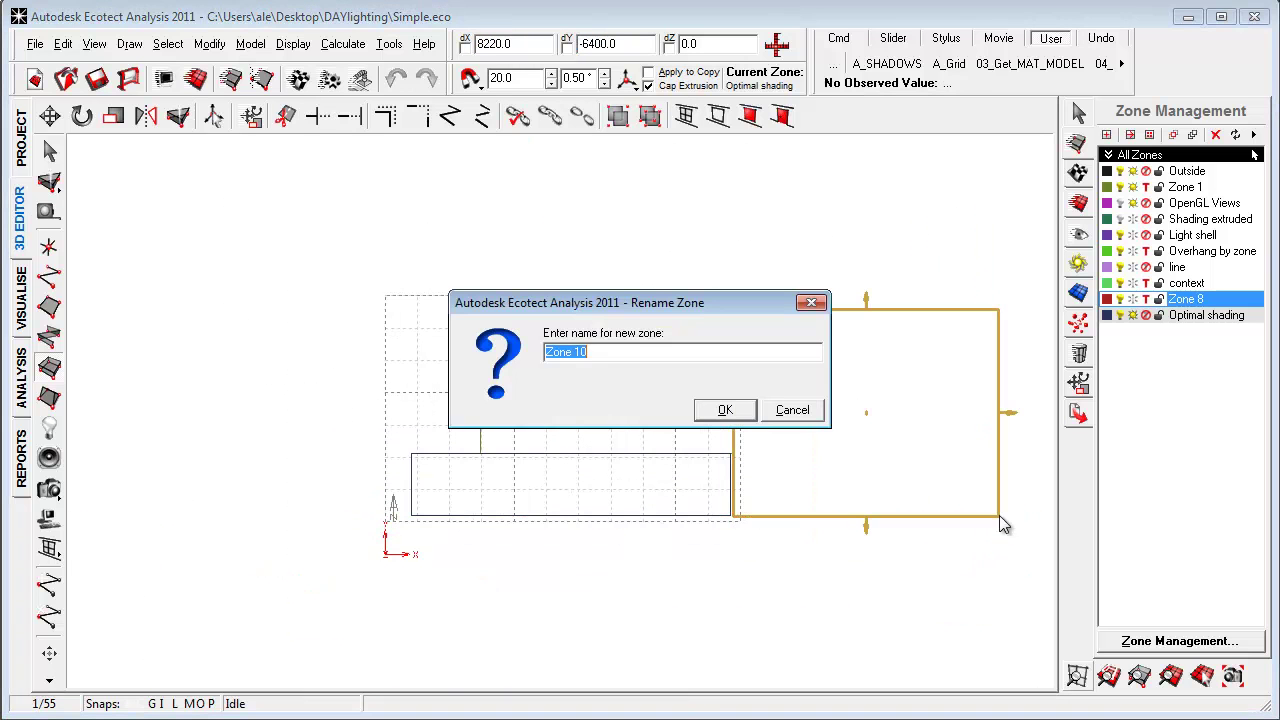
pyautogui.click(727, 411)
# Fit the grid to the model and draw an upper-floor rectilinear zone about 16040 by 6400 above both rooms, with the default name
pyautogui.moveTo(620, 497); pyautogui.dragTo(678, 453, button='right')
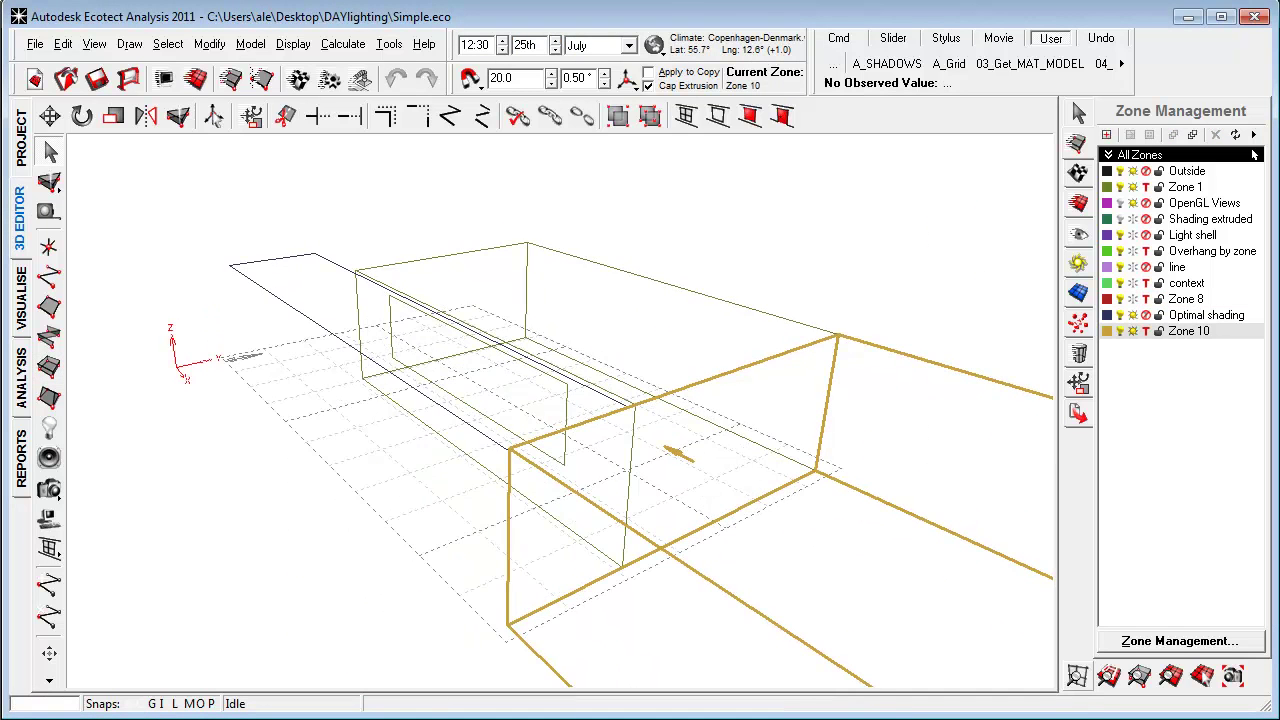
pyautogui.click(1107, 679)
pyautogui.moveTo(1045, 677)
pyautogui.mouseDown(button='right')
pyautogui.moveTo(707, 646)
pyautogui.moveTo(560, 500)
pyautogui.mouseUp(button='right')
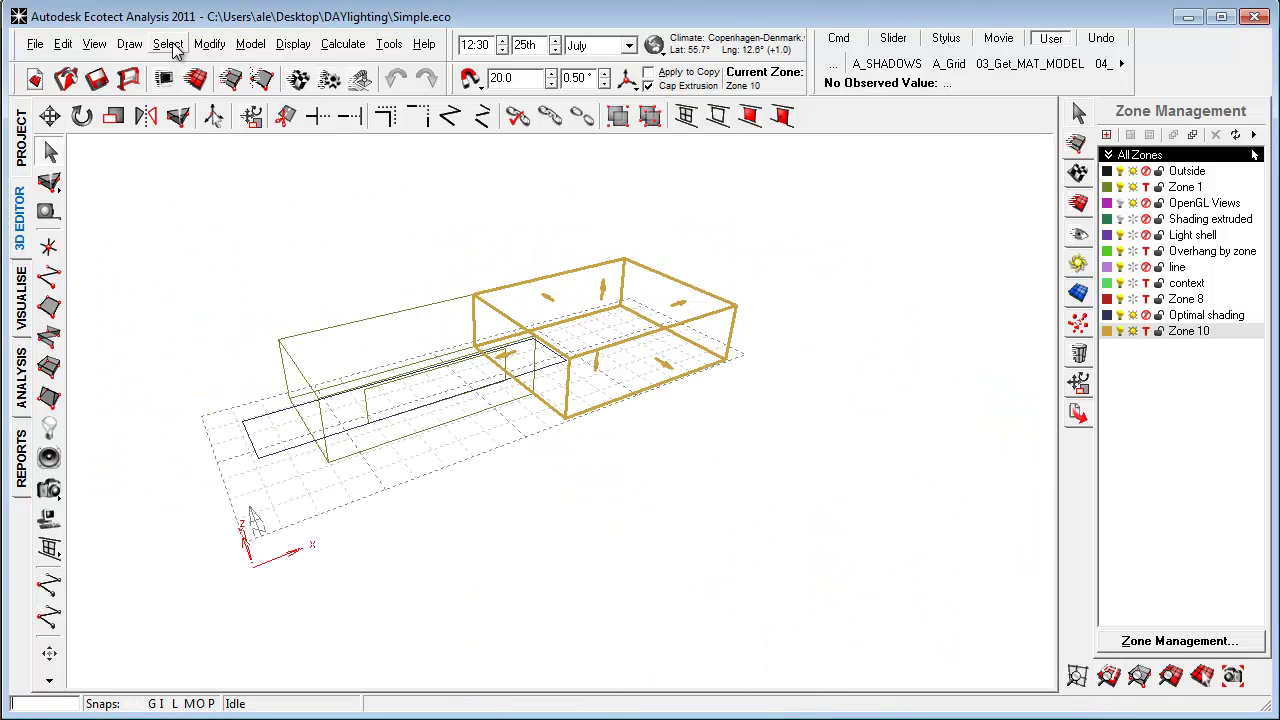
pyautogui.click(131, 45)
pyautogui.click(225, 473)
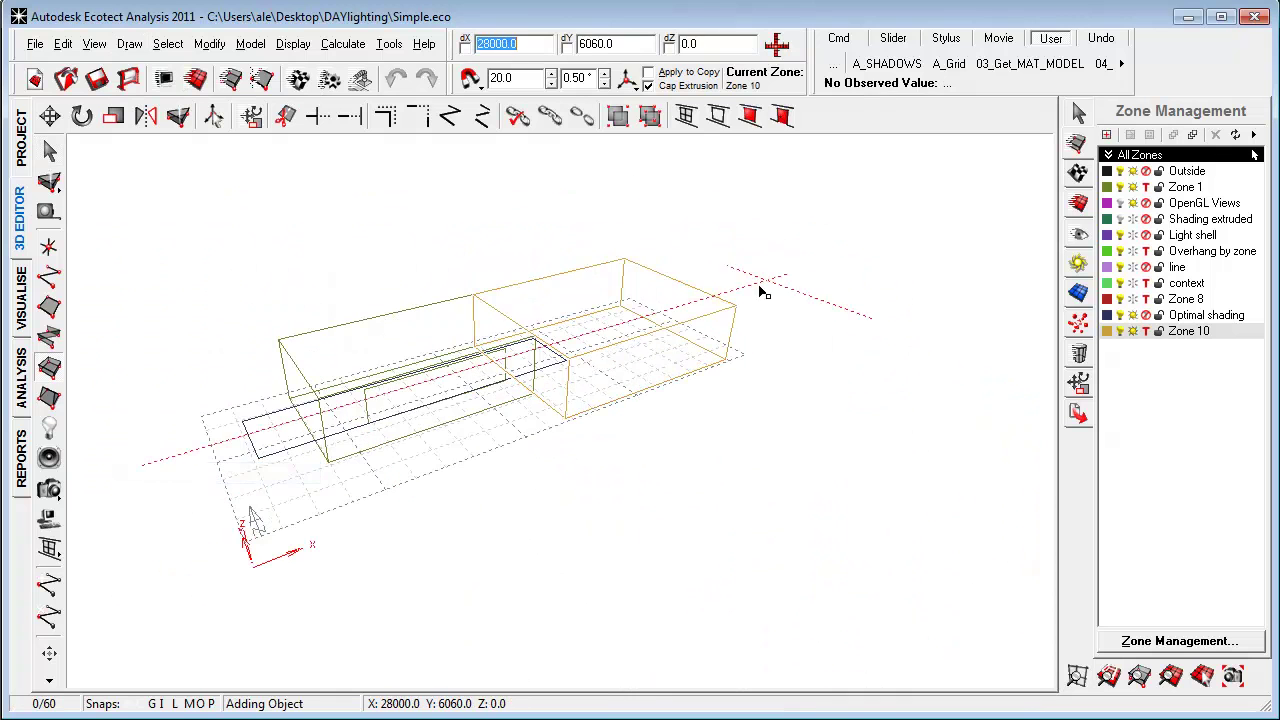
pyautogui.click(741, 305)
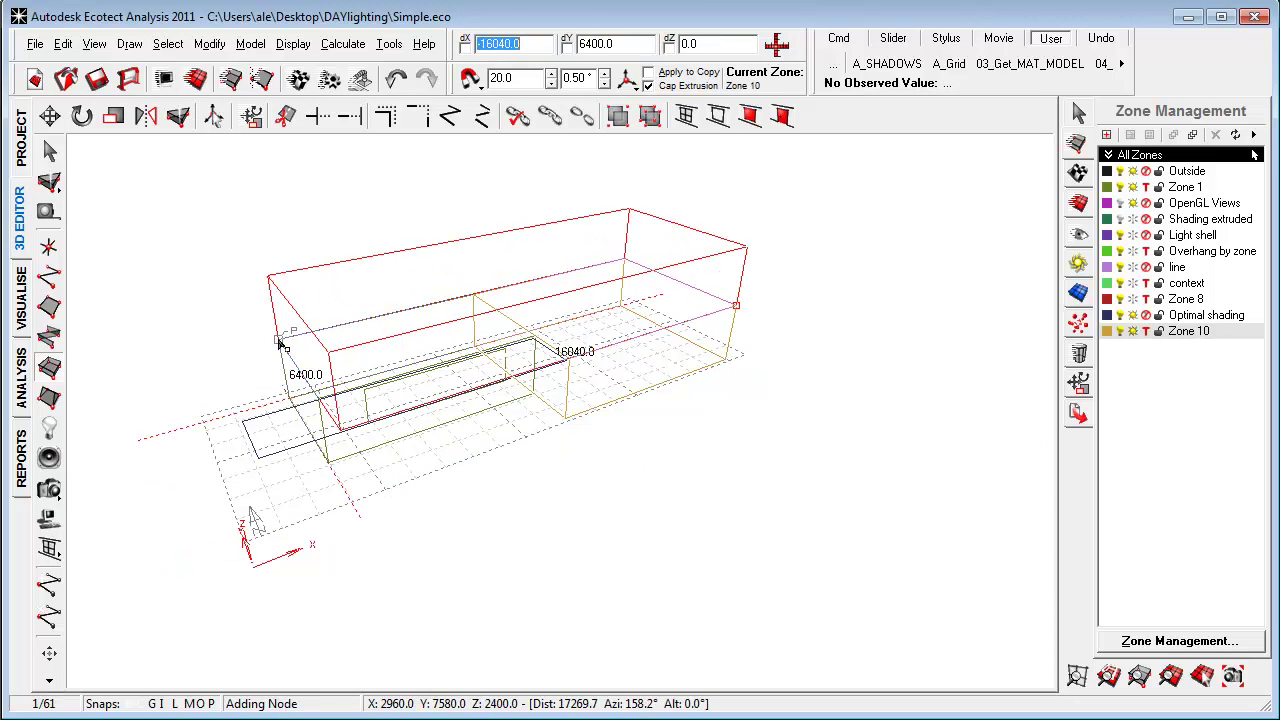
pyautogui.click(282, 343)
pyautogui.click(727, 411)
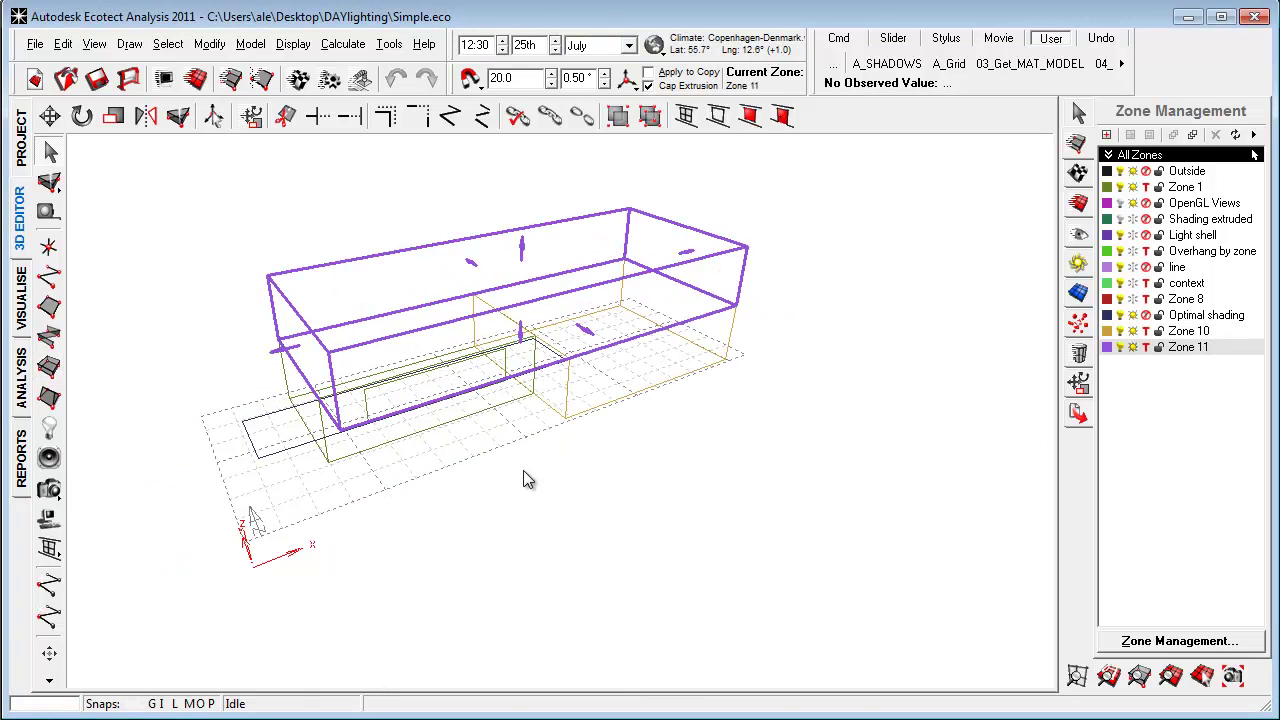
# Turn off the Optimal shading zone and examine in the Visualise view how the new volumes shade the window
pyautogui.moveTo(428, 510); pyautogui.dragTo(355, 490, button='right')
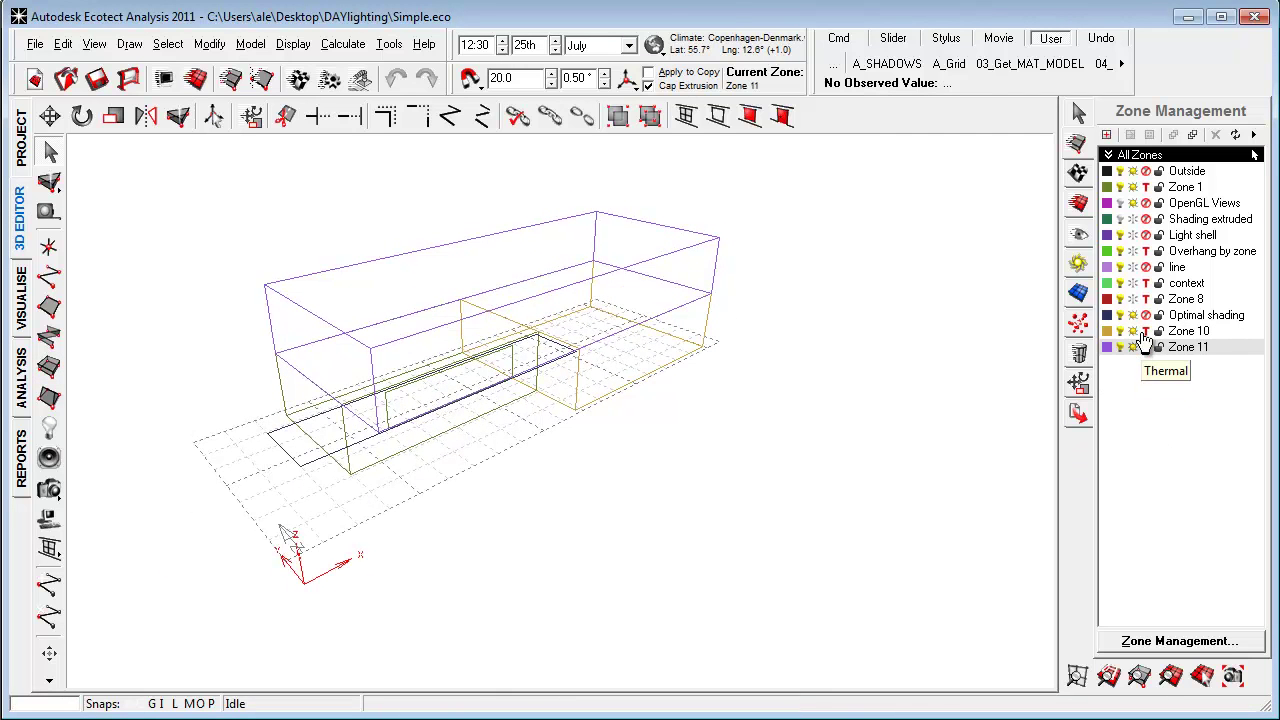
pyautogui.click(1205, 315)
pyautogui.moveTo(857, 457)
pyautogui.mouseDown(button='right')
pyautogui.moveTo(756, 454)
pyautogui.moveTo(744, 473)
pyautogui.mouseUp(button='right')
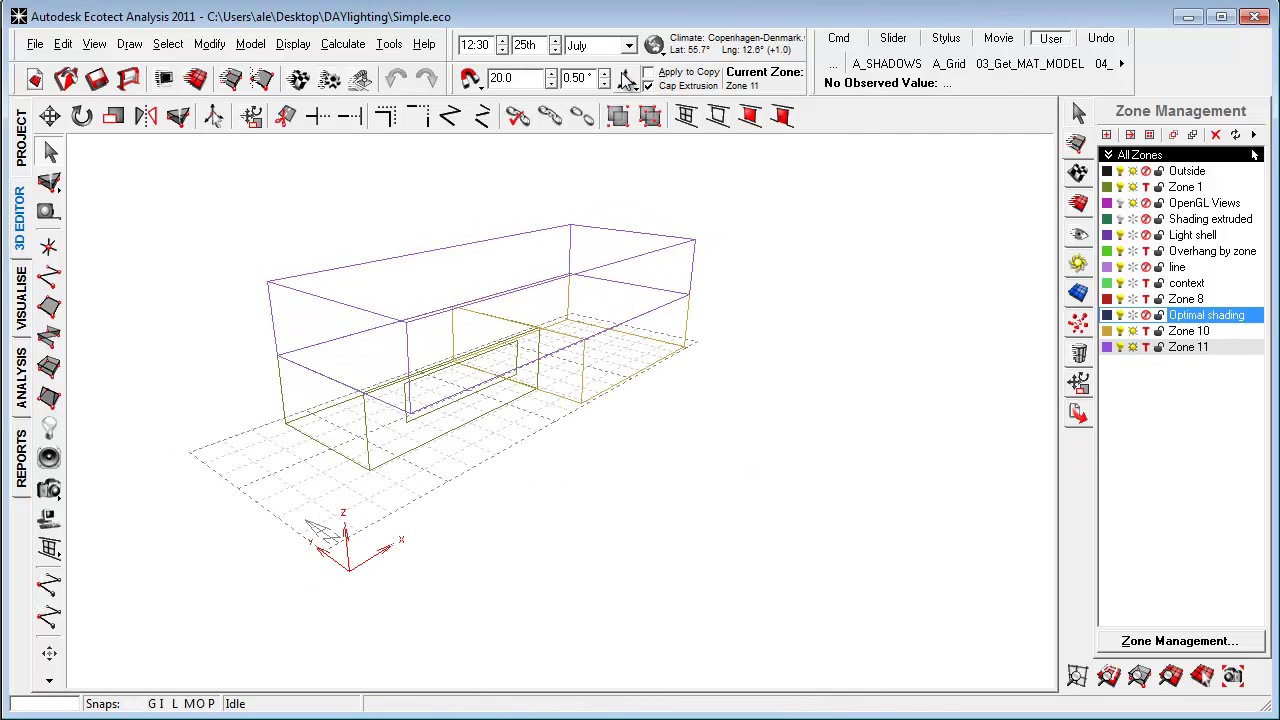
pyautogui.click(1077, 263)
pyautogui.click(20, 300)
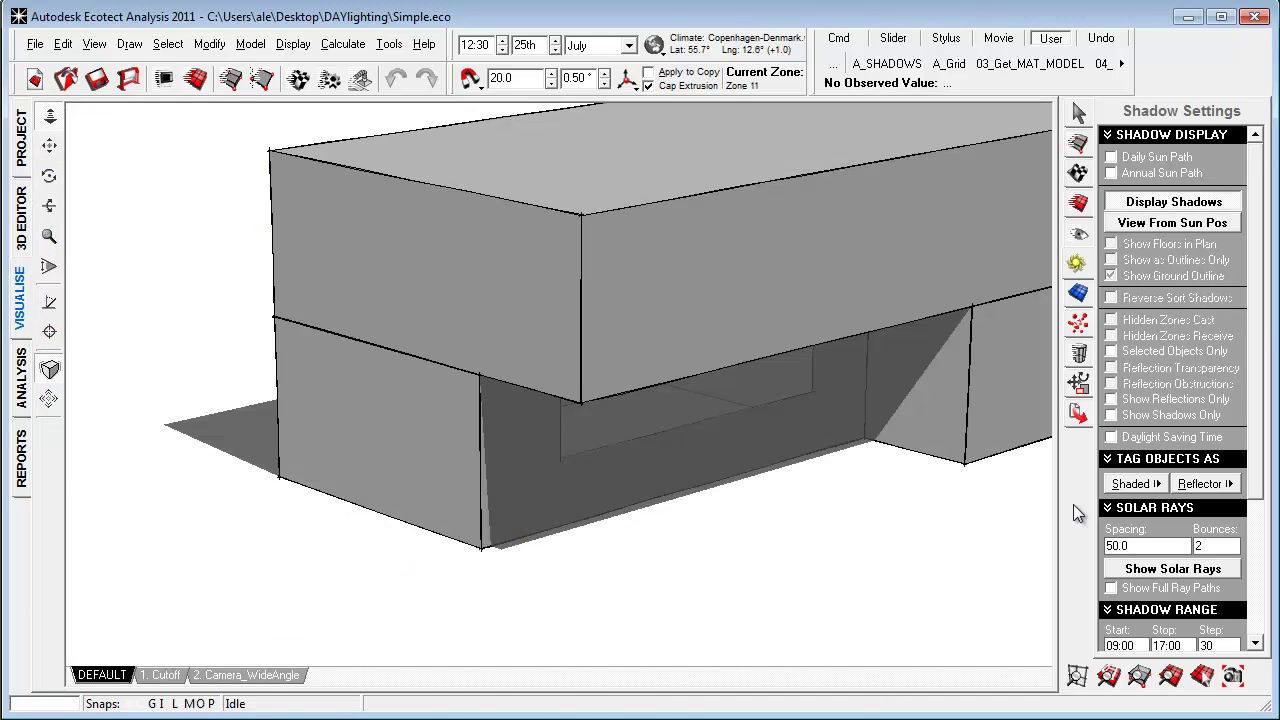
pyautogui.moveTo(1030, 500)
pyautogui.mouseDown(button='right')
pyautogui.moveTo(814, 429)
pyautogui.moveTo(809, 451)
pyautogui.moveTo(711, 457)
pyautogui.mouseUp(button='right')
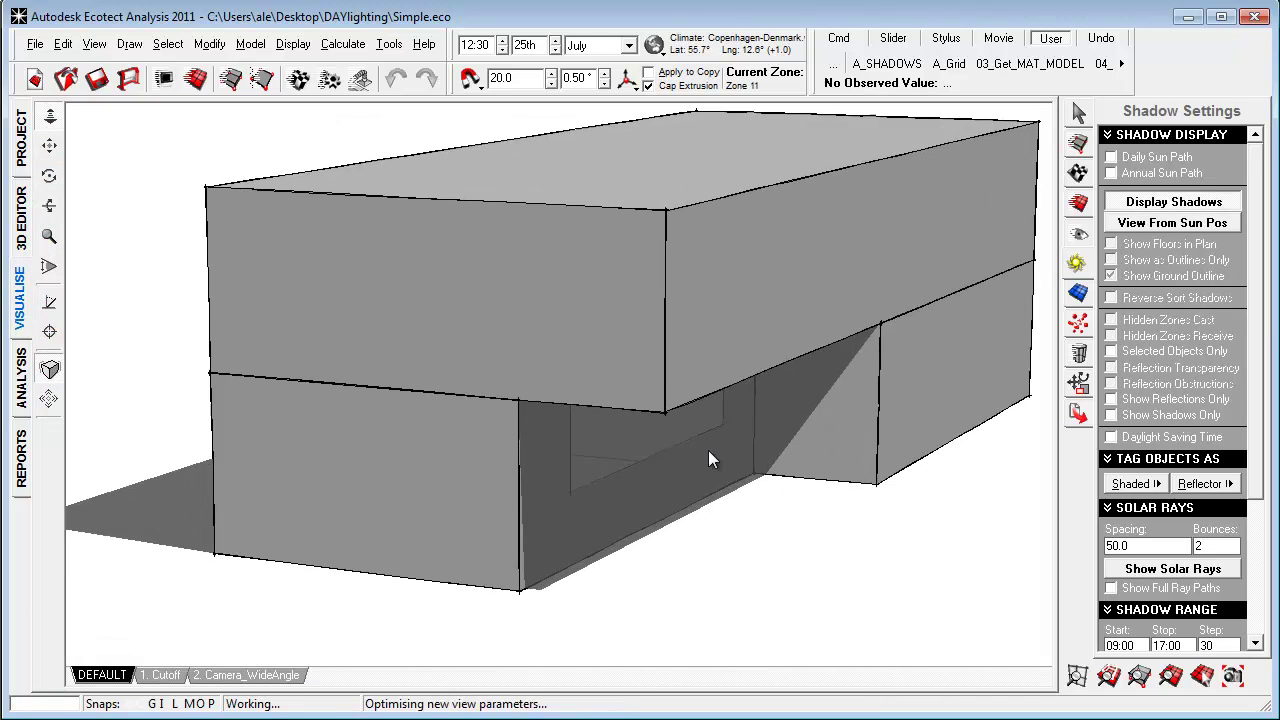
pyautogui.moveTo(642, 432)
pyautogui.mouseDown(button='right')
pyautogui.moveTo(605, 430)
pyautogui.moveTo(642, 428)
pyautogui.moveTo(620, 428)
pyautogui.mouseUp(button='right')
# Back in the 3D Editor, turn off Zone 11 and Zone 10 and turn the Optimal shading zone back on
pyautogui.click(25, 248)
pyautogui.moveTo(259, 382); pyautogui.dragTo(297, 427, button='right')
pyautogui.moveTo(368, 448); pyautogui.dragTo(475, 481, button='middle')
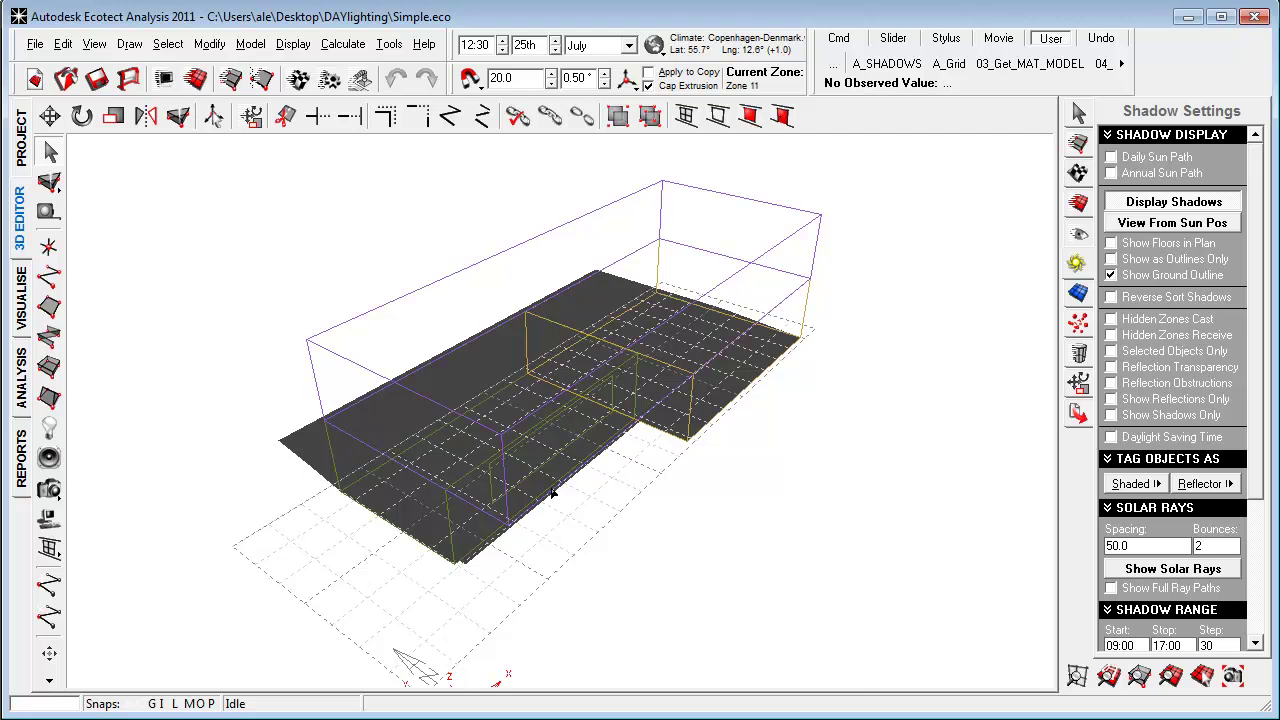
pyautogui.moveTo(552, 492)
pyautogui.mouseDown(button='right')
pyautogui.moveTo(534, 543)
pyautogui.moveTo(594, 497)
pyautogui.mouseUp(button='right')
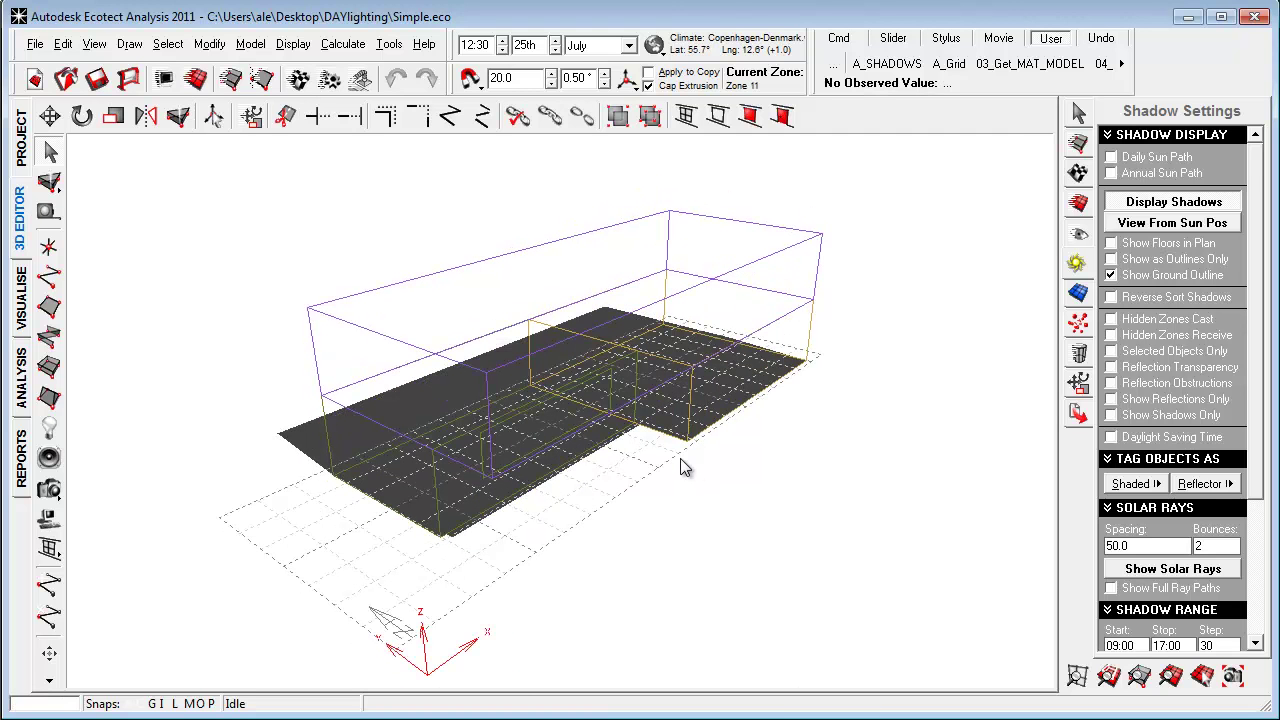
pyautogui.click(1078, 173)
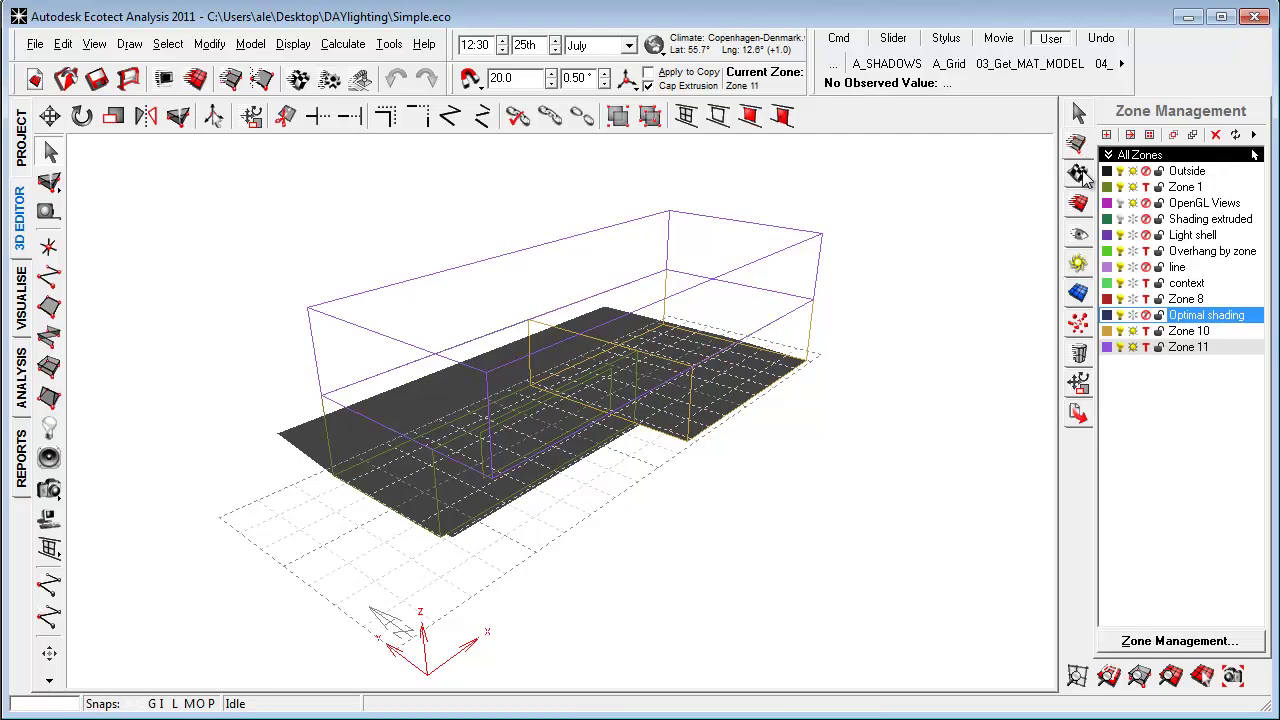
pyautogui.click(1132, 350)
pyautogui.click(1121, 331)
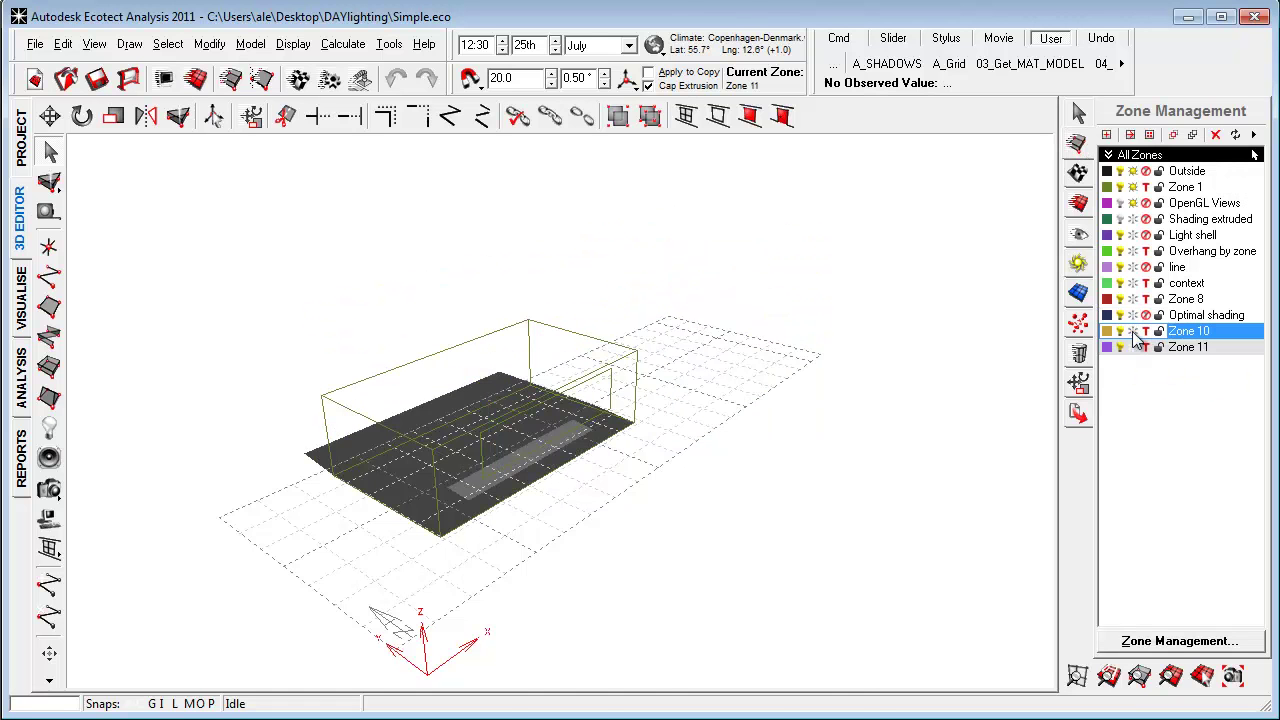
pyautogui.click(1121, 315)
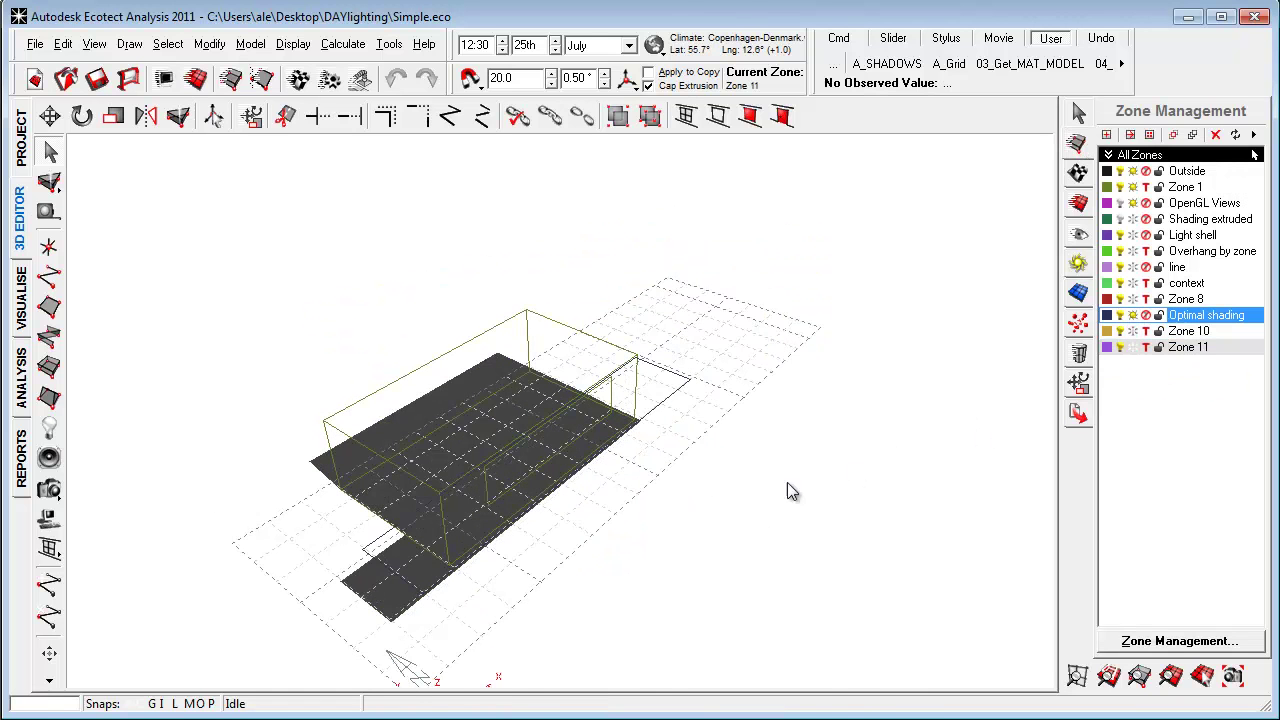
# In the Visualise view, look around the shaded room and select its window
pyautogui.moveTo(787, 482)
pyautogui.mouseDown(button='right')
pyautogui.moveTo(560, 457)
pyautogui.moveTo(560, 481)
pyautogui.mouseUp(button='right')
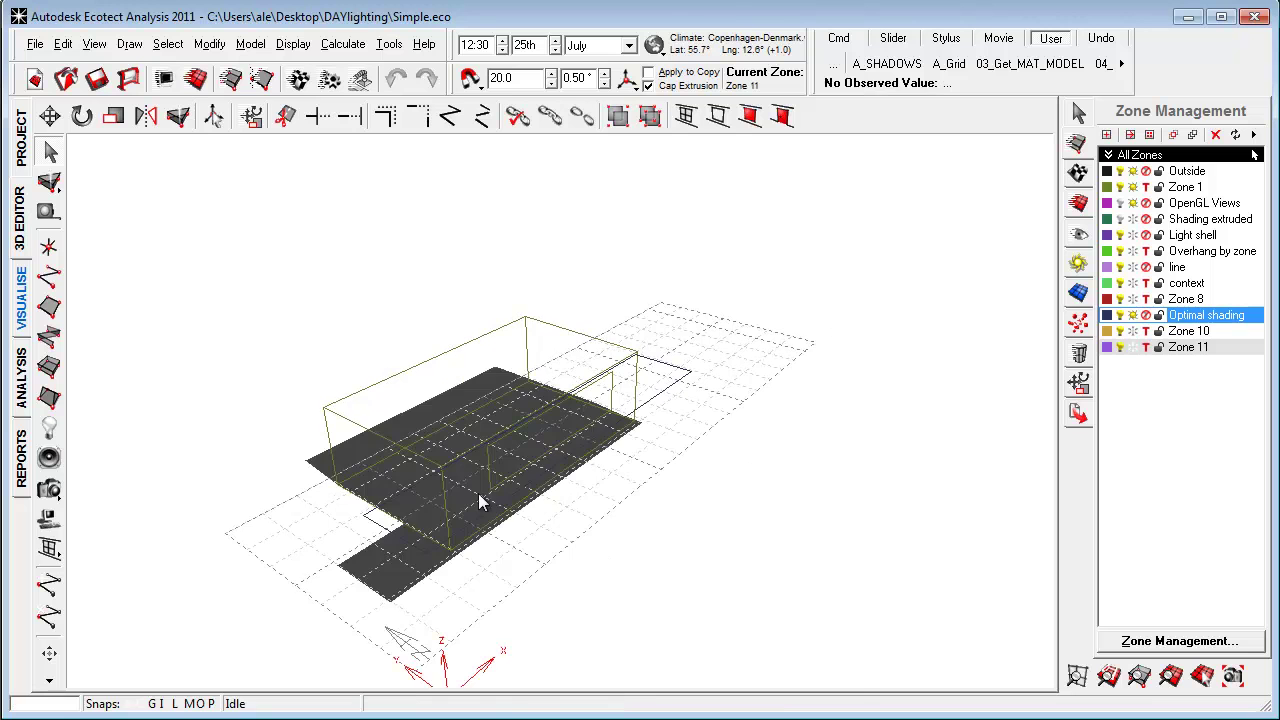
pyautogui.moveTo(480, 502); pyautogui.dragTo(551, 491, button='right')
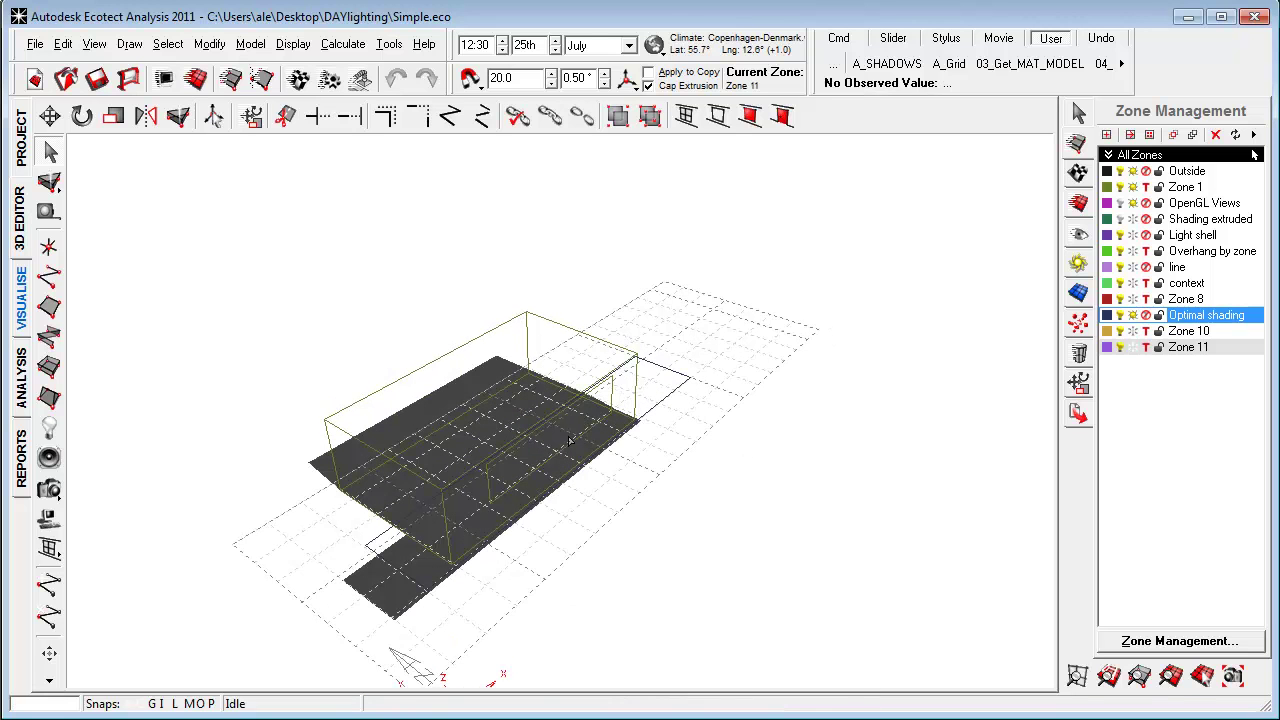
pyautogui.moveTo(425, 556); pyautogui.dragTo(633, 375, button='right')
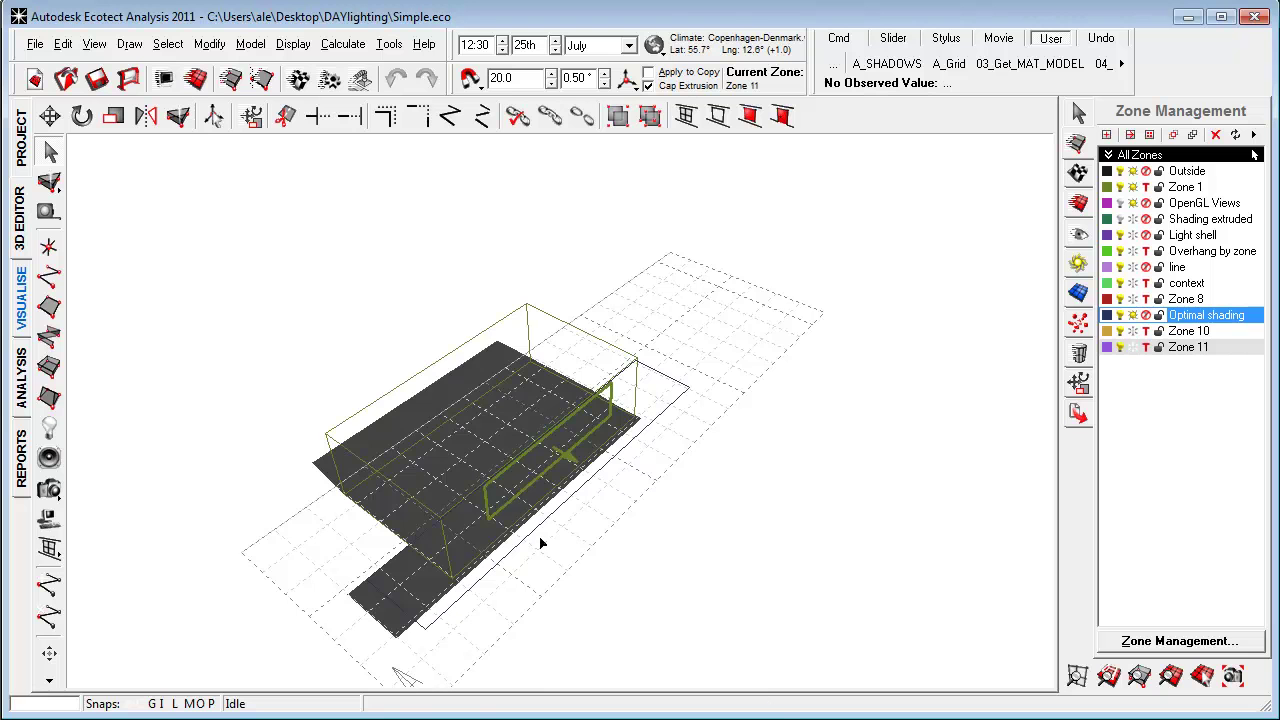
pyautogui.moveTo(541, 543); pyautogui.dragTo(557, 502, button='right')
pyautogui.click(343, 44)
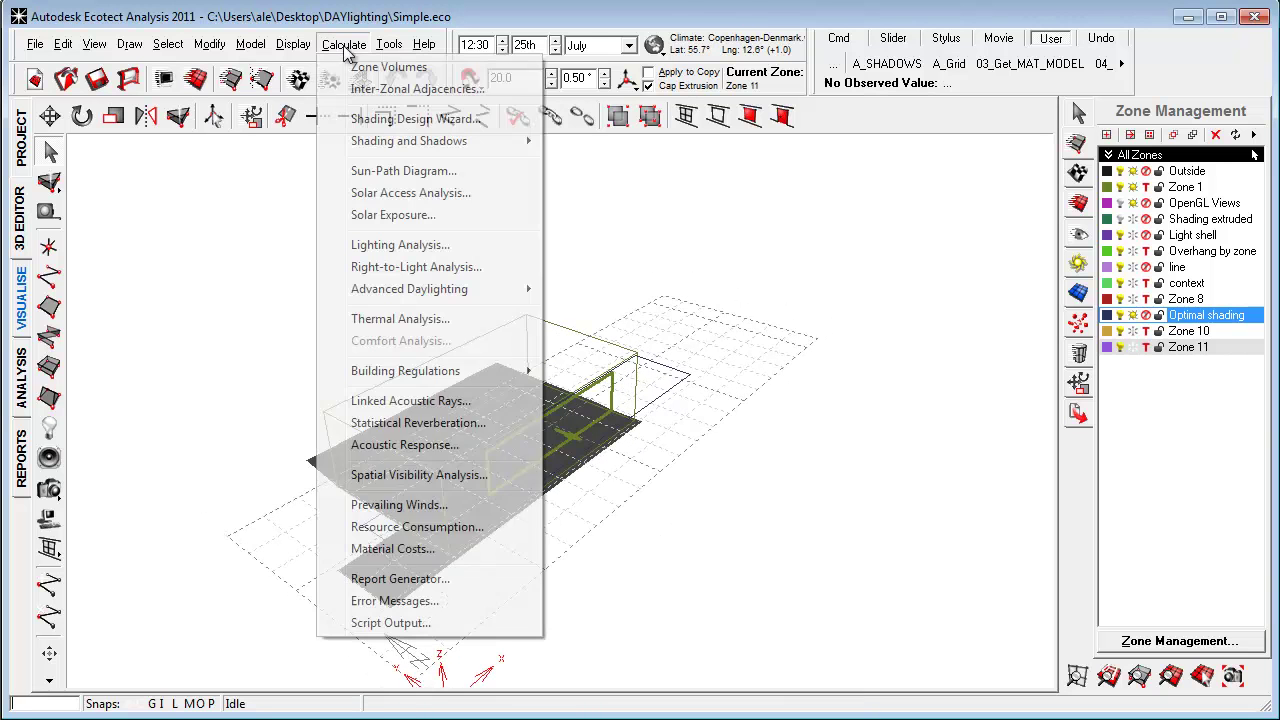
pyautogui.click(430, 119)
pyautogui.click(590, 413)
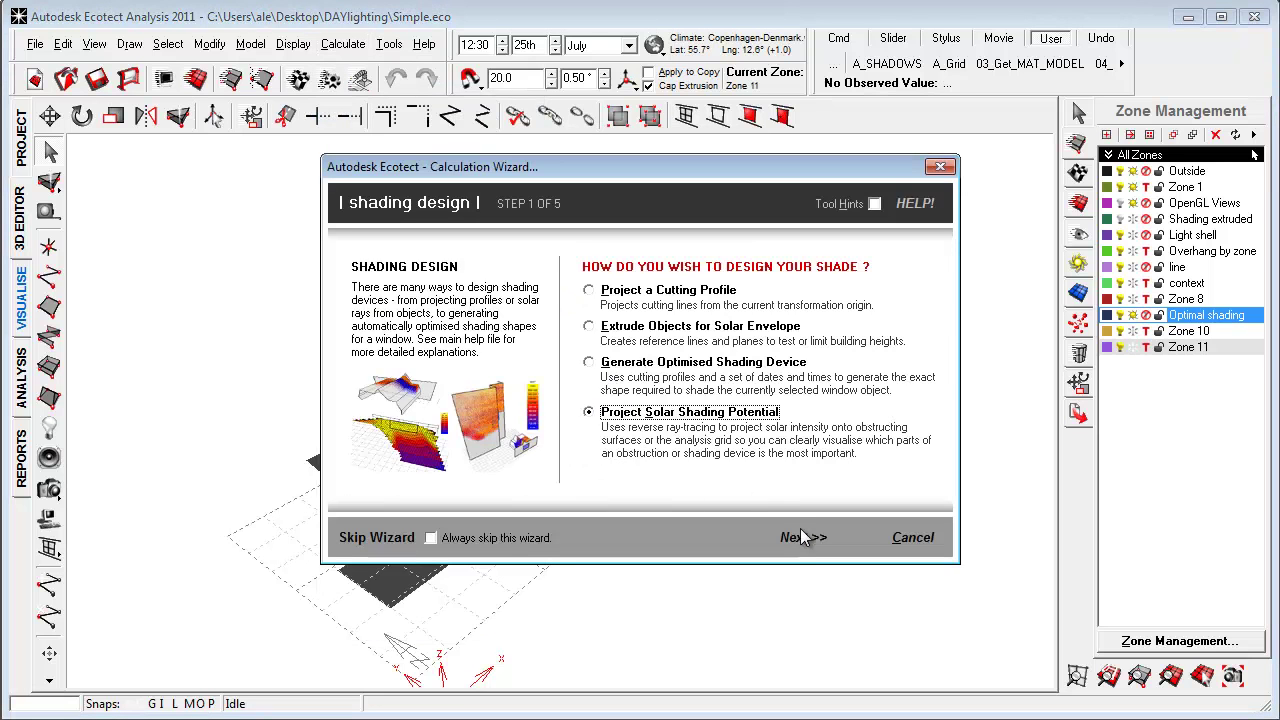
pyautogui.click(912, 537)
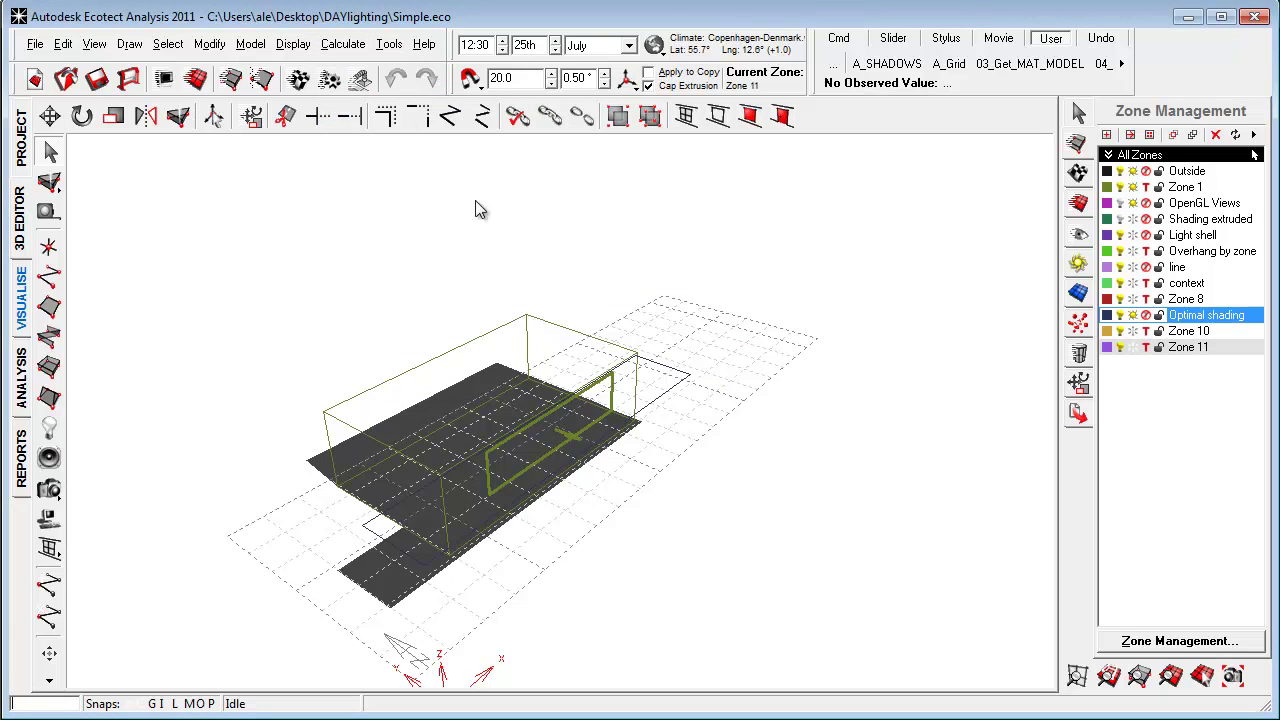
# Use the Shading Design Wizard to project the window's solar shading potential onto visible objects, keeping the 25 March to 17 September, 10:30 to 16:05 period
pyautogui.click(343, 44)
pyautogui.click(430, 119)
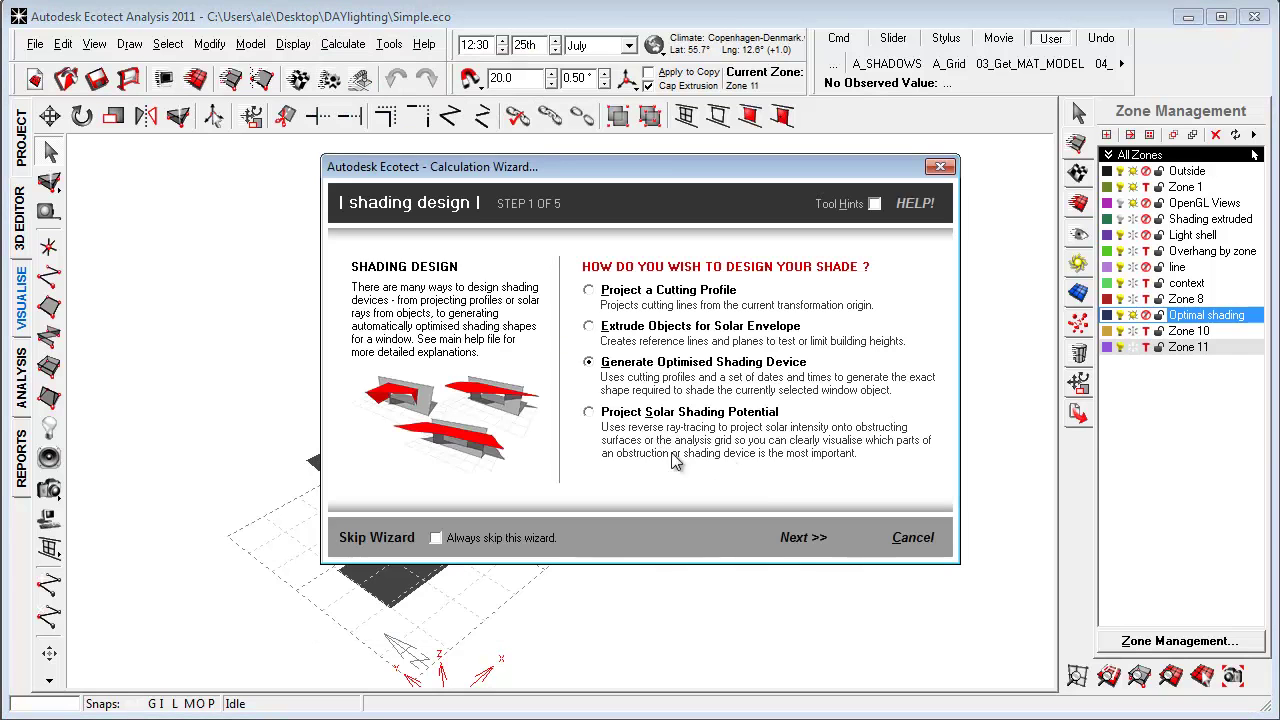
pyautogui.click(620, 428)
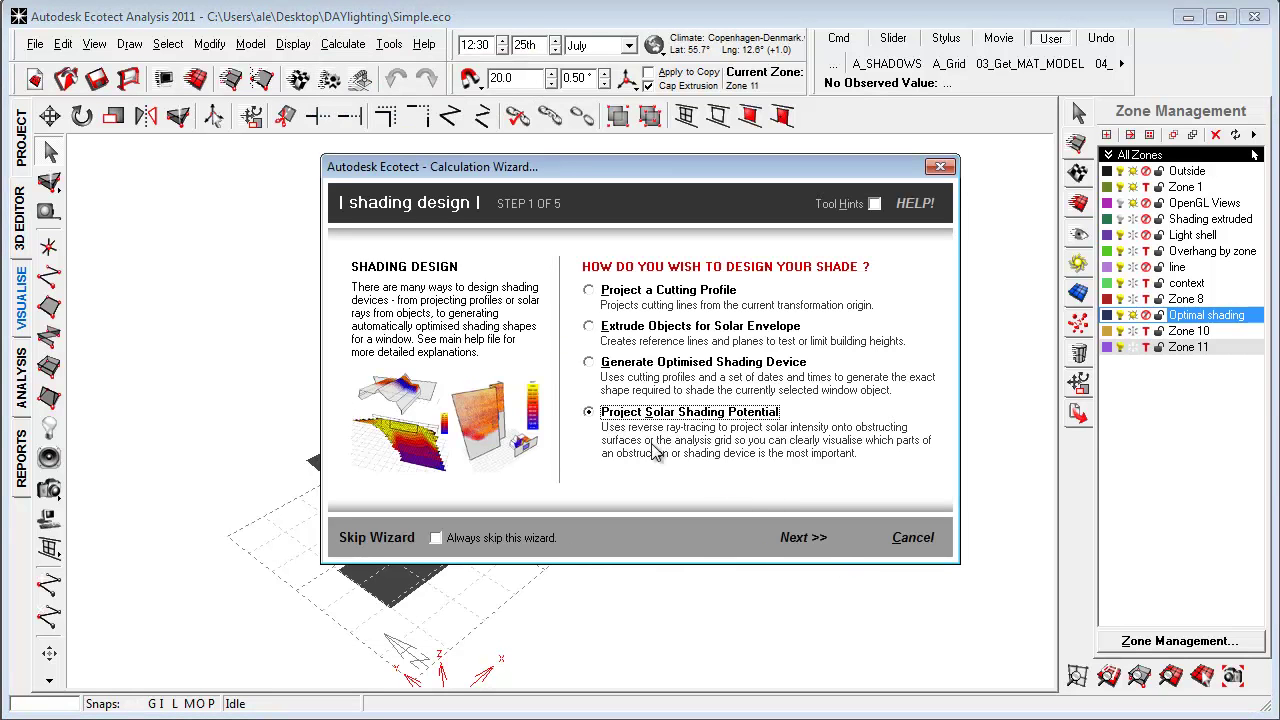
pyautogui.click(826, 540)
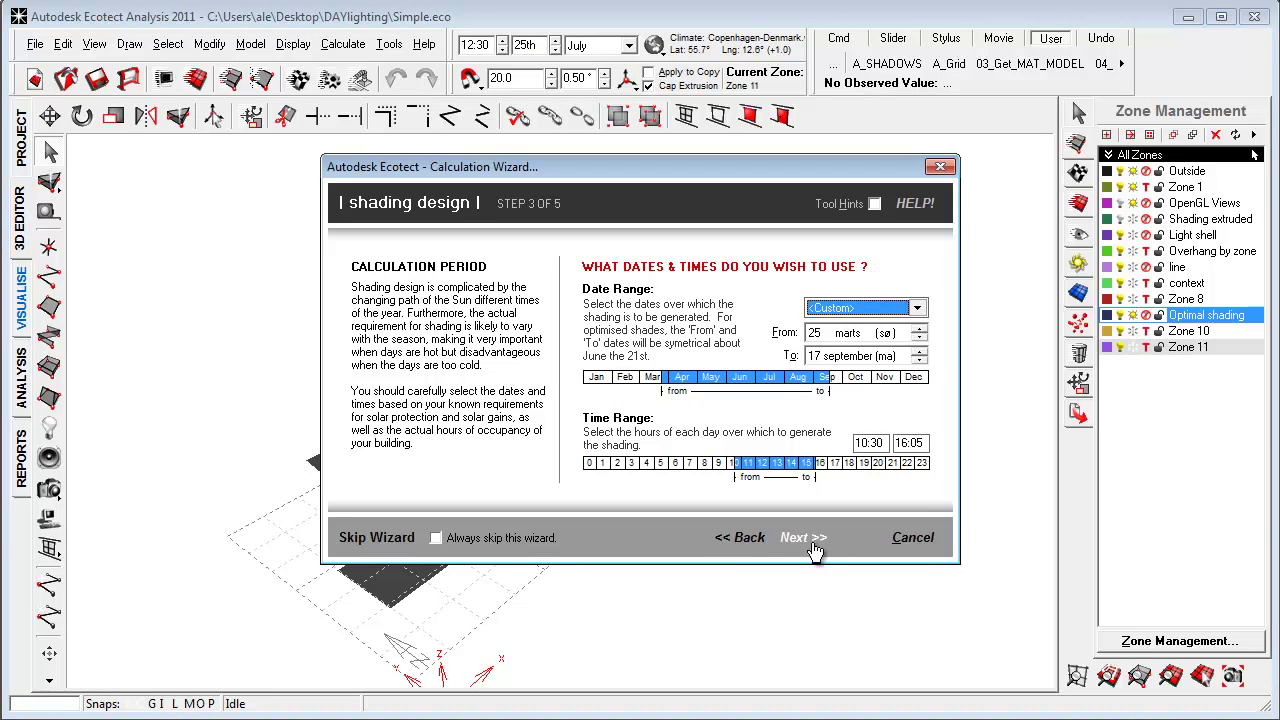
pyautogui.click(806, 540)
pyautogui.click(806, 538)
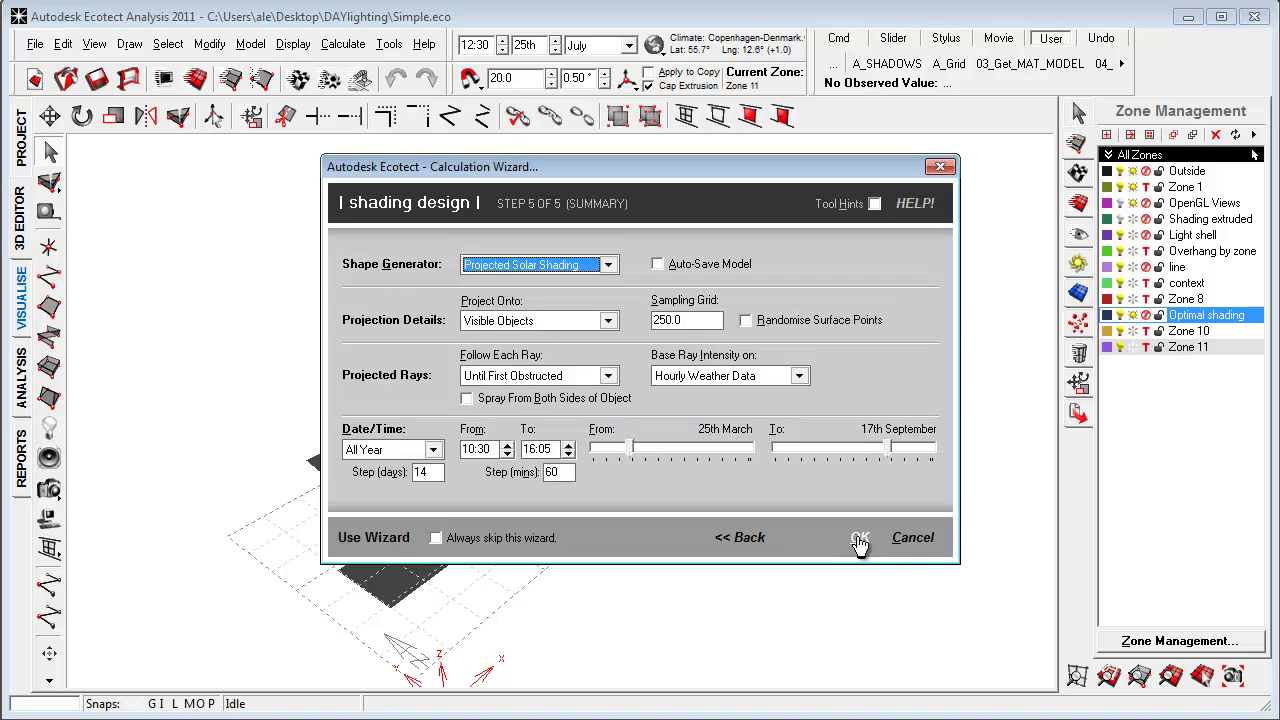
pyautogui.click(863, 620)
# Shorten the optimised shade's overlong end and reduce its depth to cover the densest band of projected solar points
pyautogui.moveTo(720, 480)
pyautogui.mouseDown(button='right')
pyautogui.moveTo(691, 557)
pyautogui.moveTo(672, 527)
pyautogui.moveTo(689, 529)
pyautogui.moveTo(632, 554)
pyautogui.mouseUp(button='right')
pyautogui.click(363, 622)
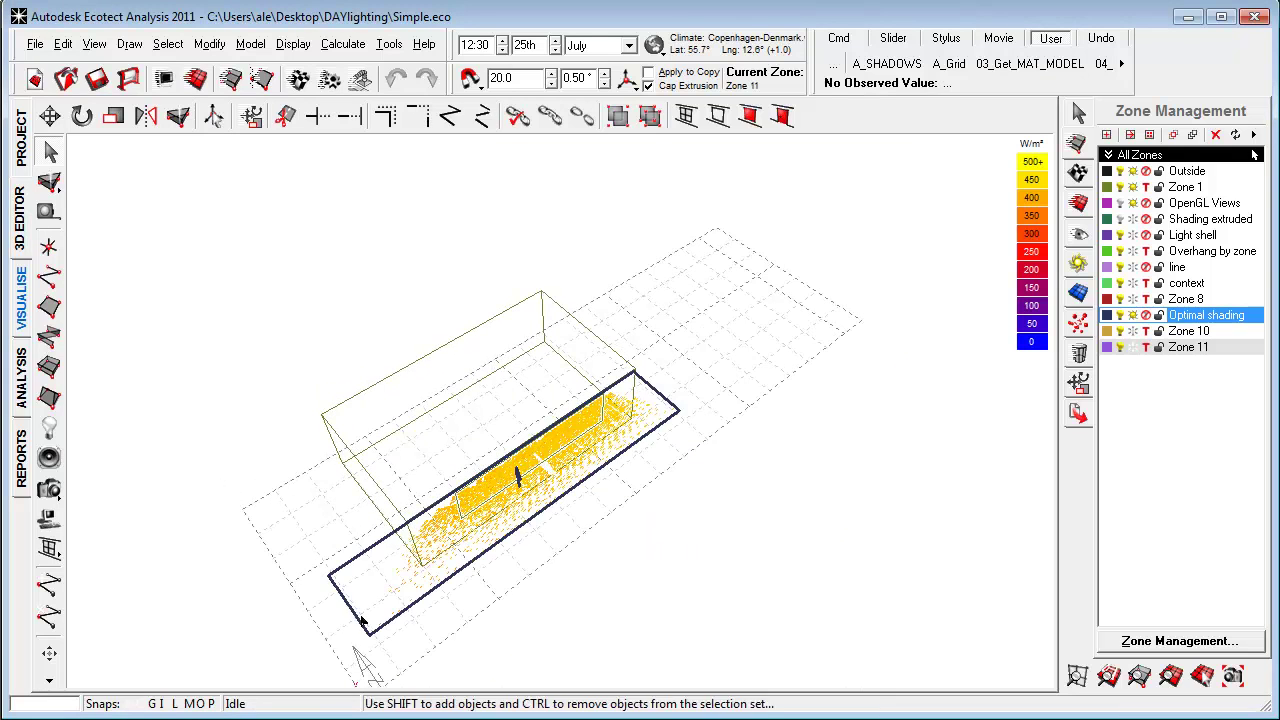
pyautogui.moveTo(372, 644); pyautogui.dragTo(492, 555)
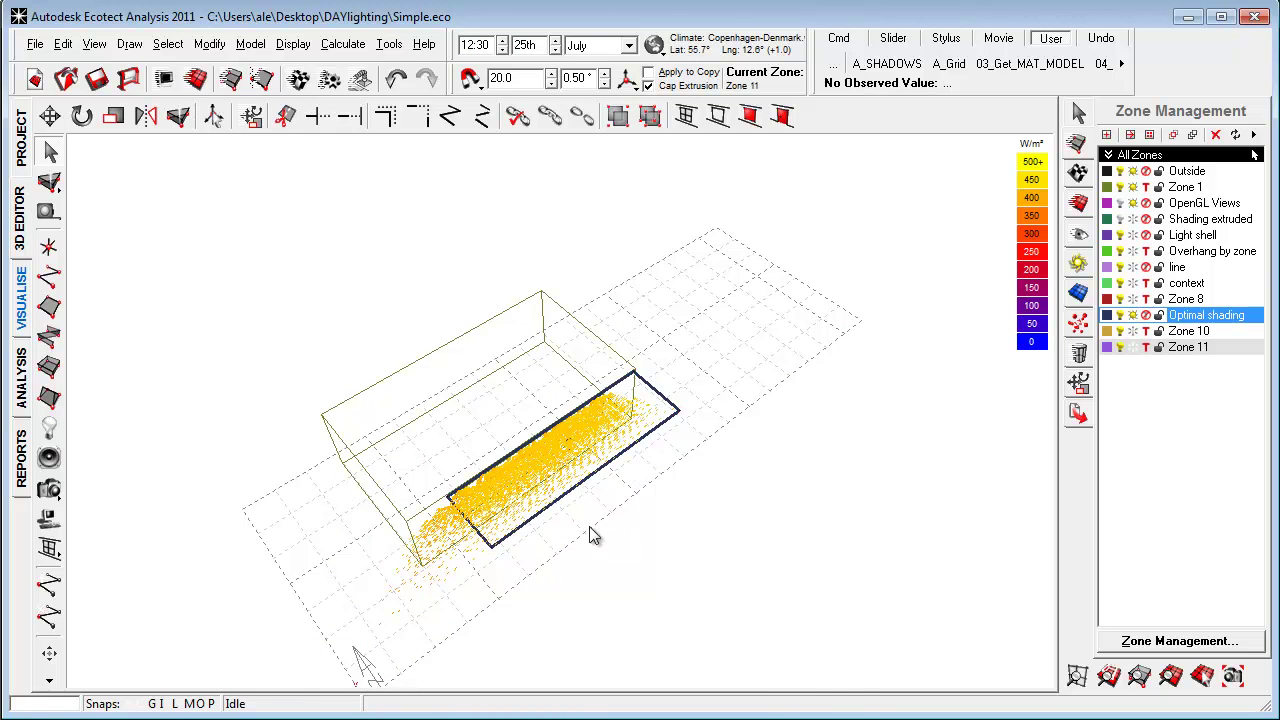
pyautogui.moveTo(590, 530)
pyautogui.mouseDown(button='right')
pyautogui.moveTo(537, 531)
pyautogui.moveTo(551, 503)
pyautogui.moveTo(497, 423)
pyautogui.moveTo(502, 532)
pyautogui.moveTo(480, 575)
pyautogui.mouseUp(button='right')
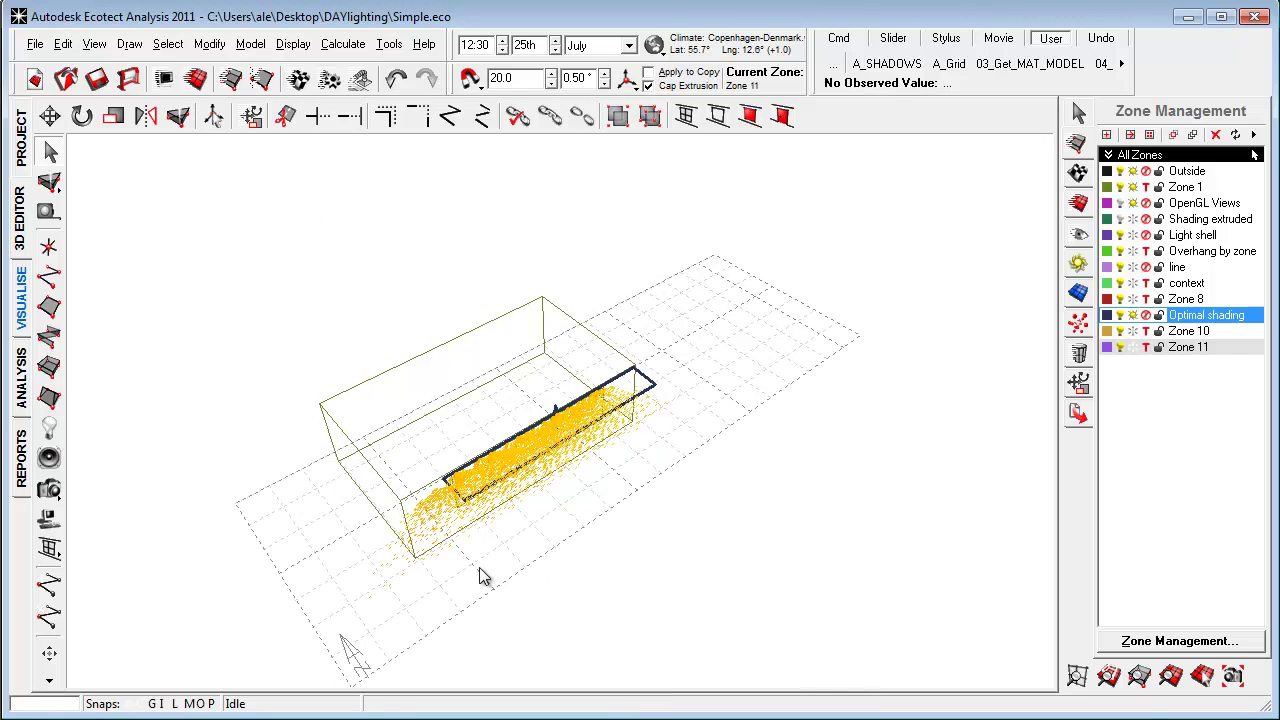
pyautogui.moveTo(480, 575); pyautogui.dragTo(520, 609, button='middle')
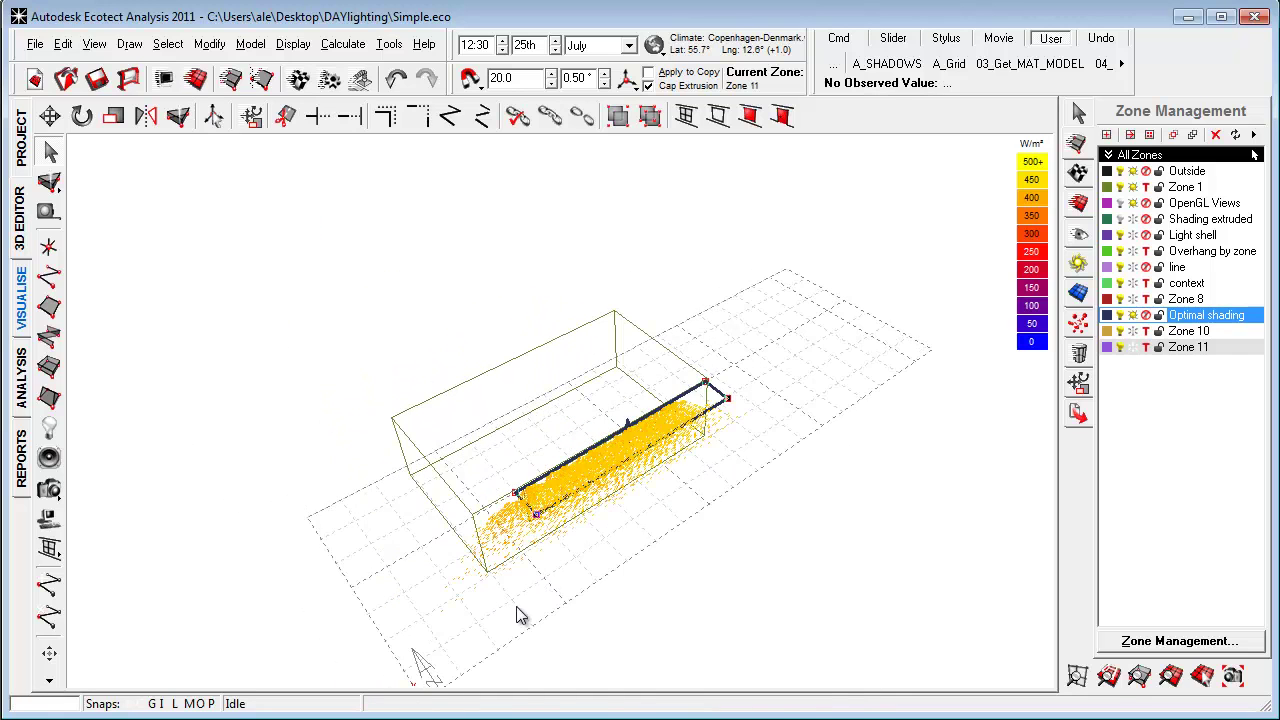
pyautogui.moveTo(520, 609); pyautogui.dragTo(530, 582, button='right')
pyautogui.scroll(1, 530, 582)
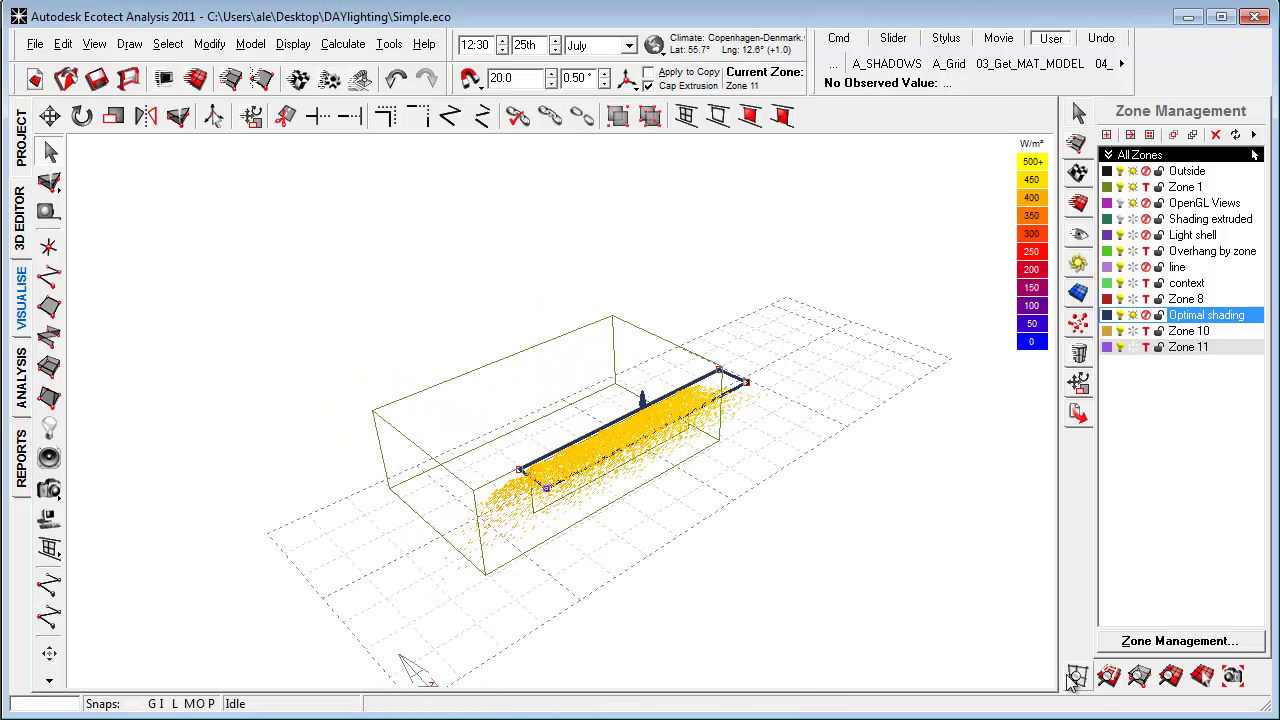